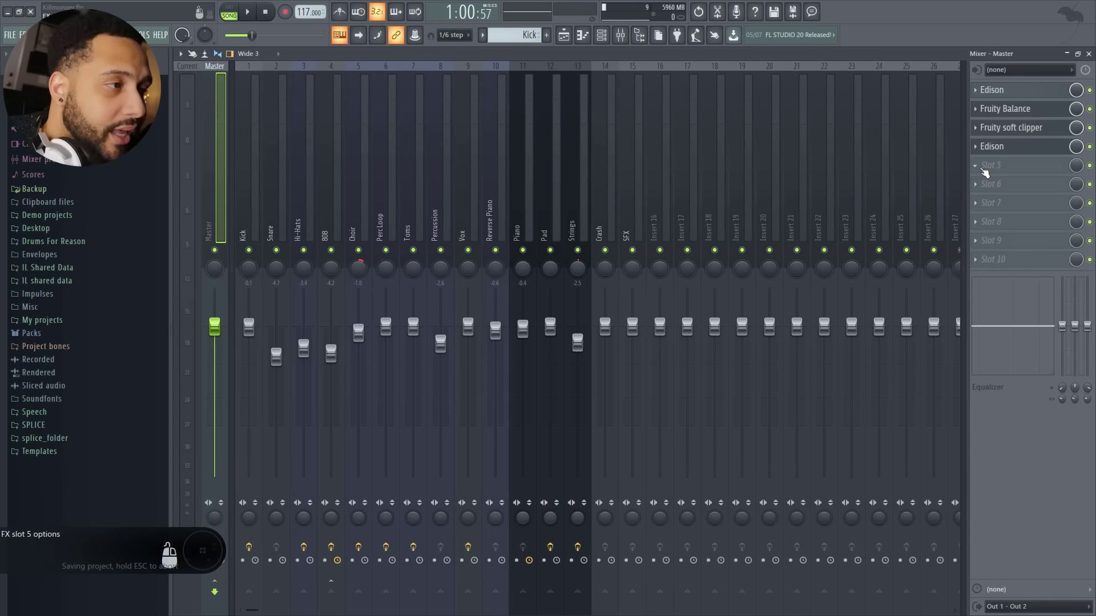
Load ZGameEditor Visualizer into empty master mixer slot 5
left_click(984, 169)
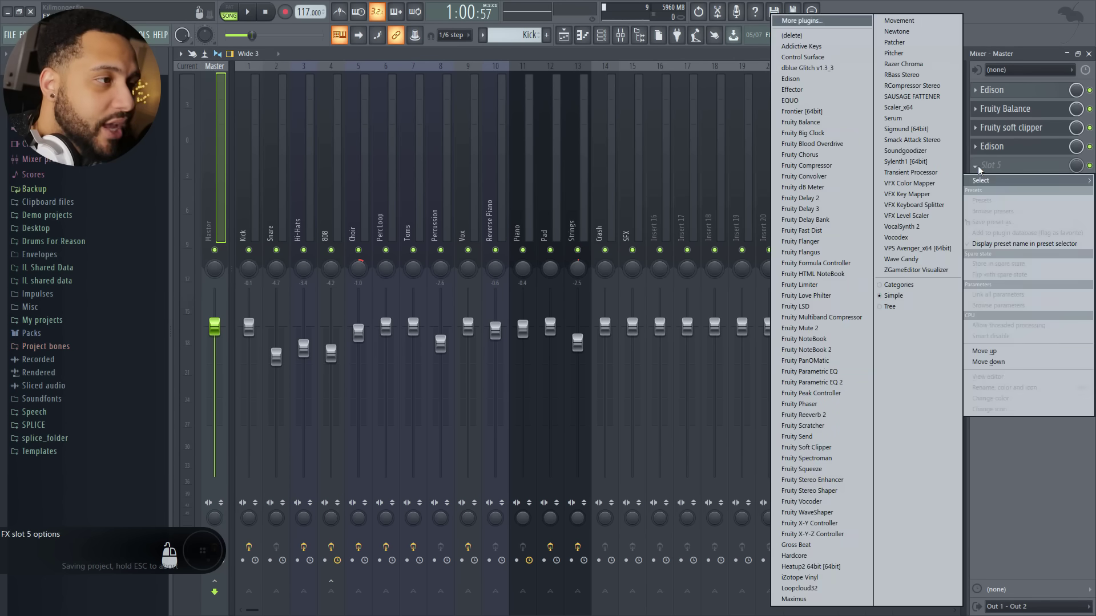
left_click(935, 271)
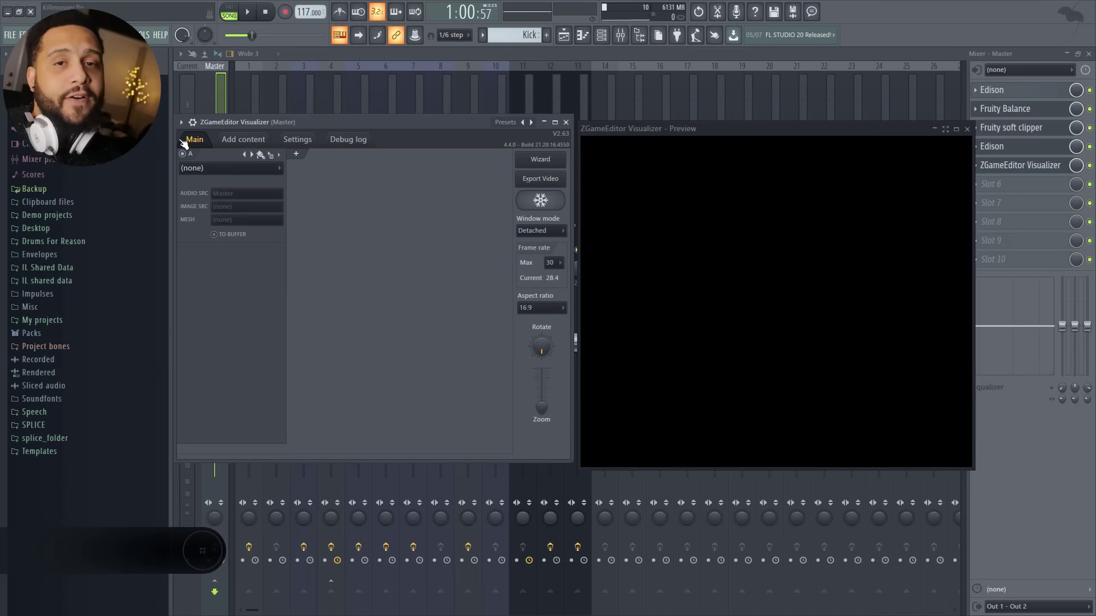
From Add content, browse the picture dialog to the Killmonger Art folder and select the HD Background image
left_click(247, 146)
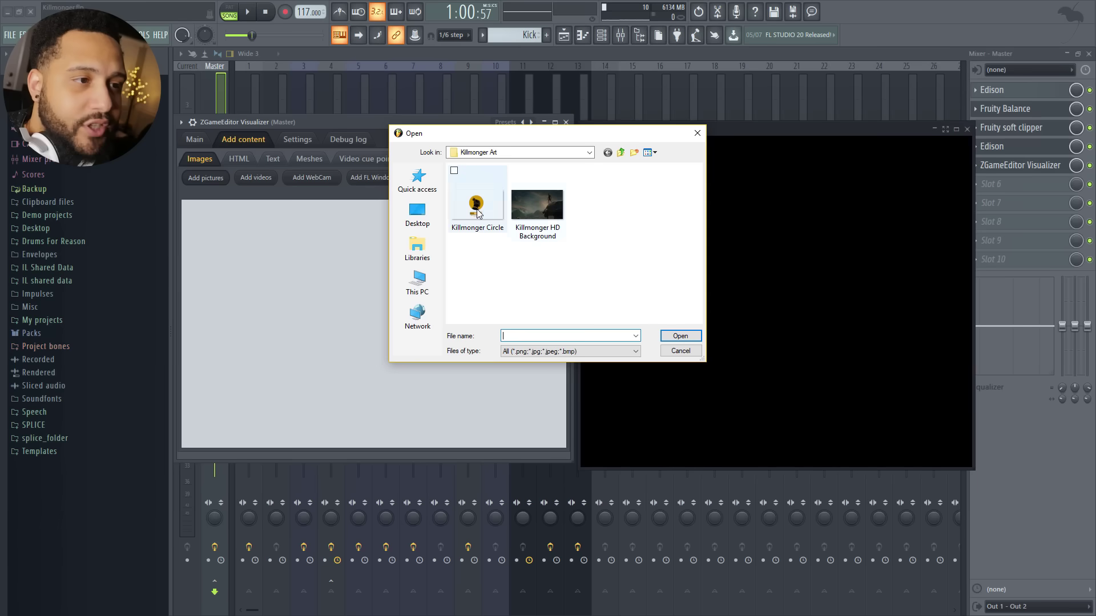
left_click(536, 204)
right_click(545, 204)
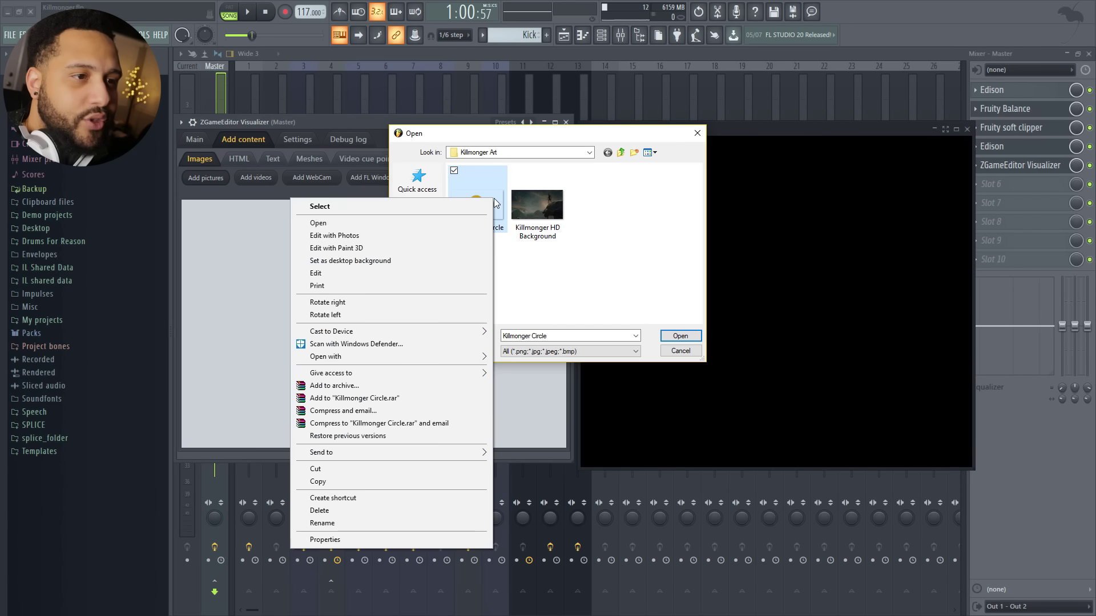
left_click(458, 223)
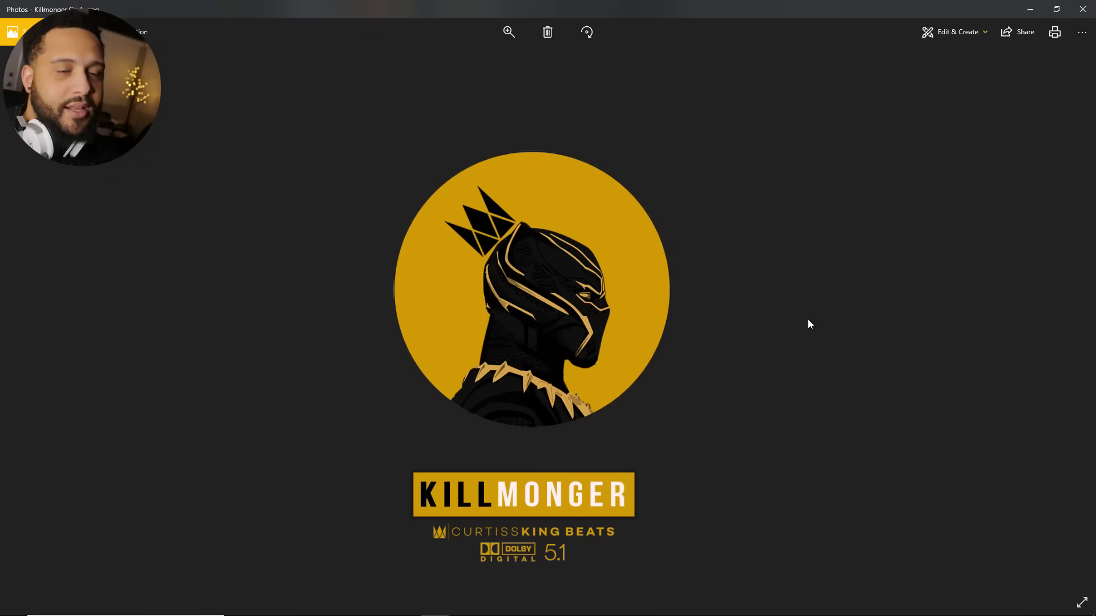
left_click(1072, 12)
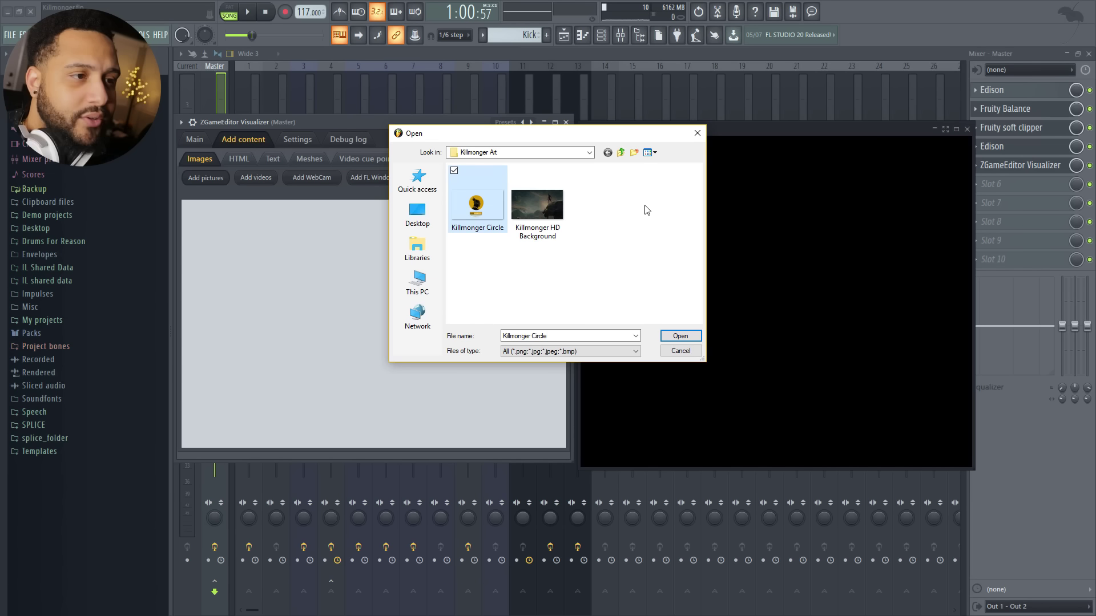
Add Killmonger Circle.png and Killmonger HD Background.jpg to the image list, returning to the Main page
left_click_drag(645, 208, 456, 246)
left_click(694, 337)
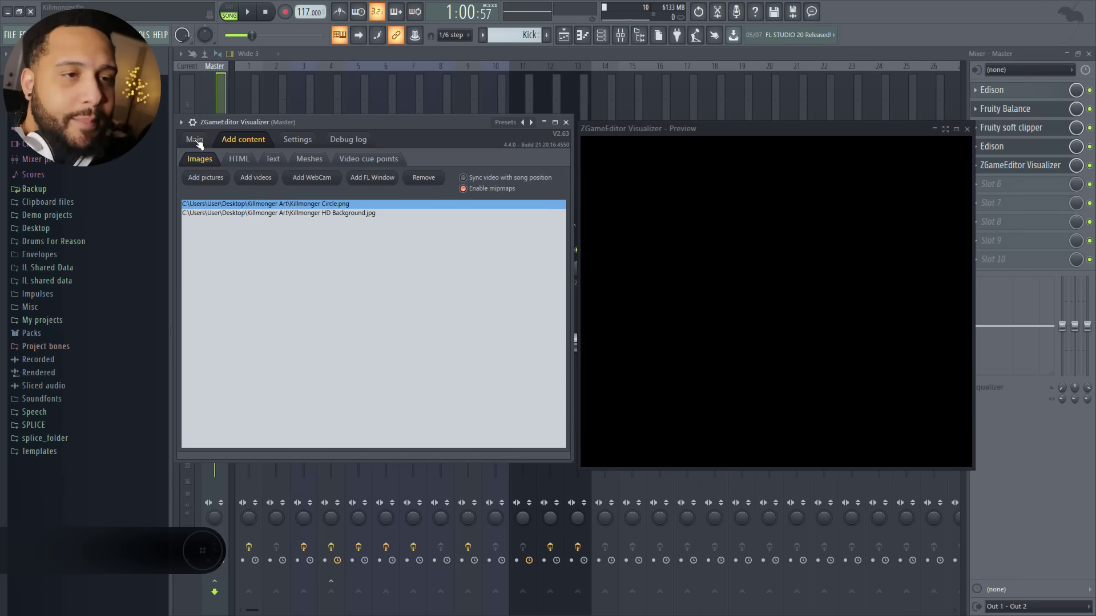
left_click(194, 140)
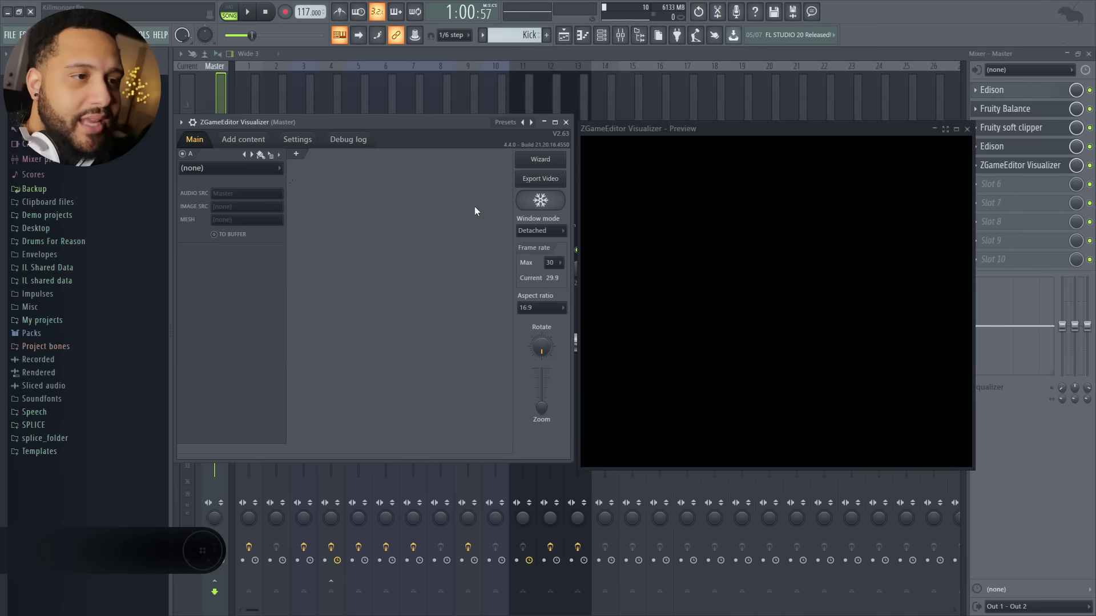
Make layer A an Image effect showing Killmonger HD Background.jpg, then save the project
left_click(278, 169)
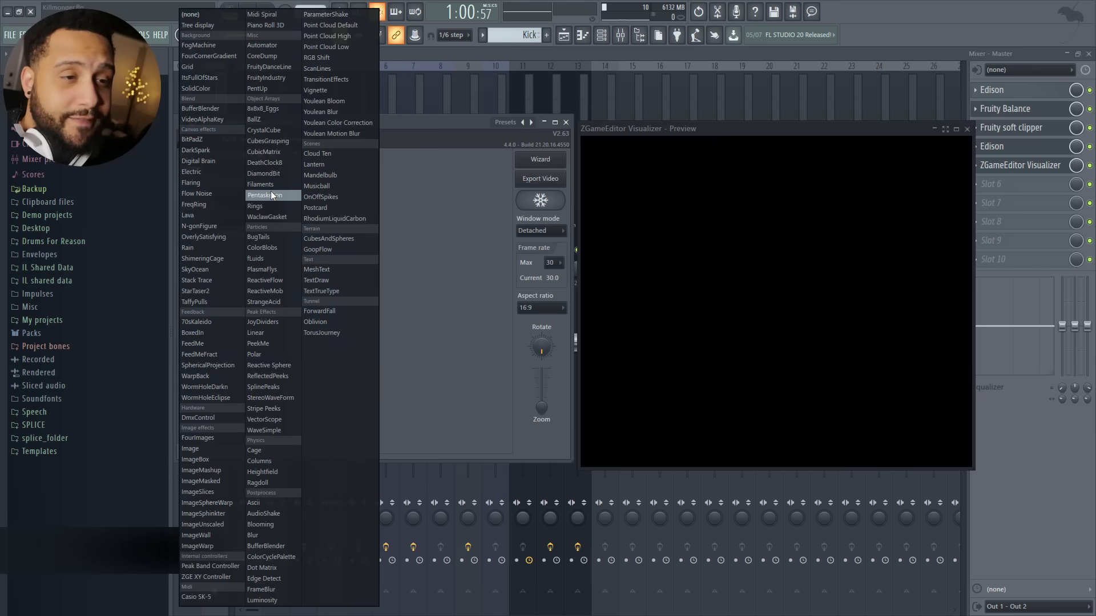
left_click(218, 450)
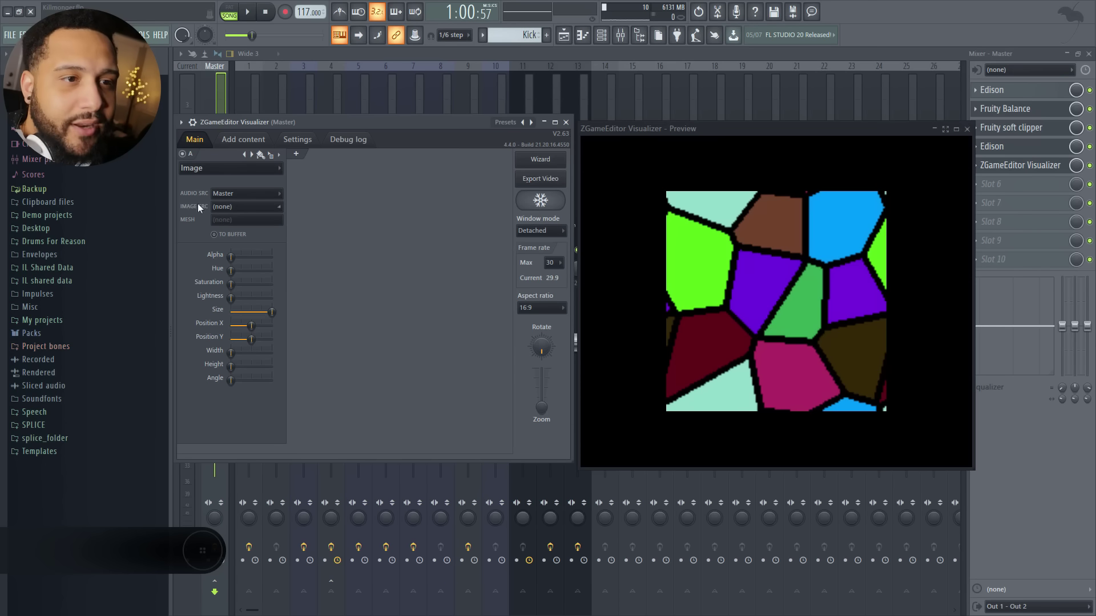
left_click(251, 209)
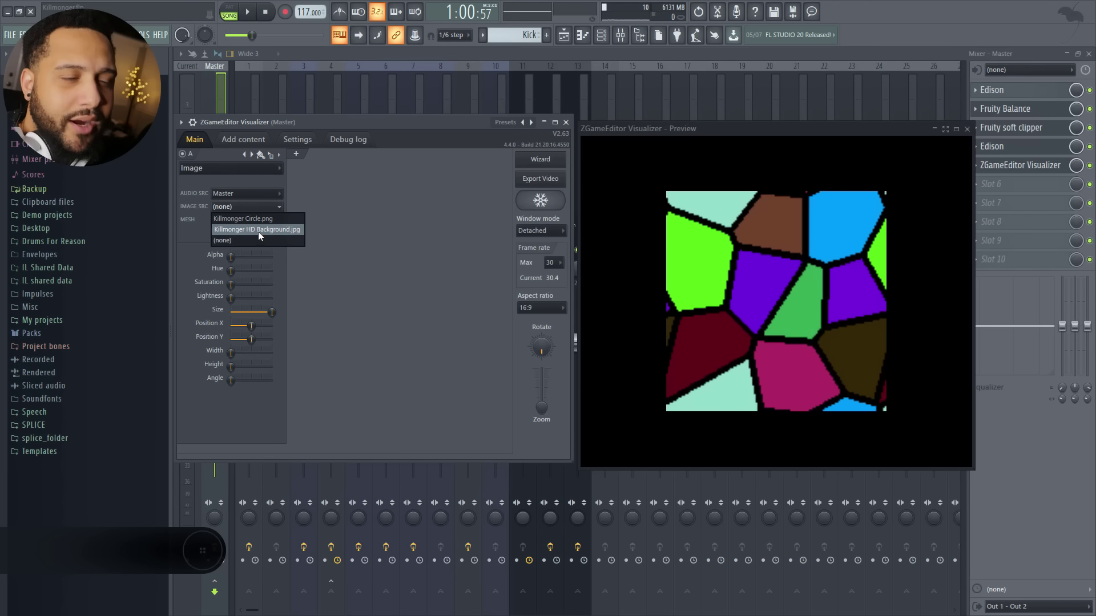
left_click(258, 231)
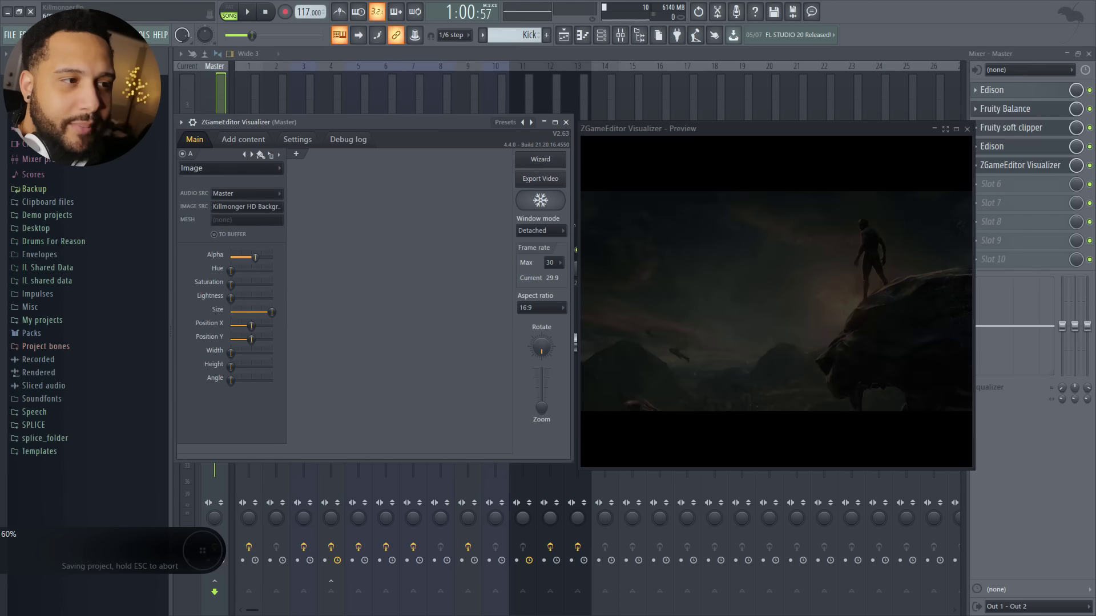
key("ctrl+s")
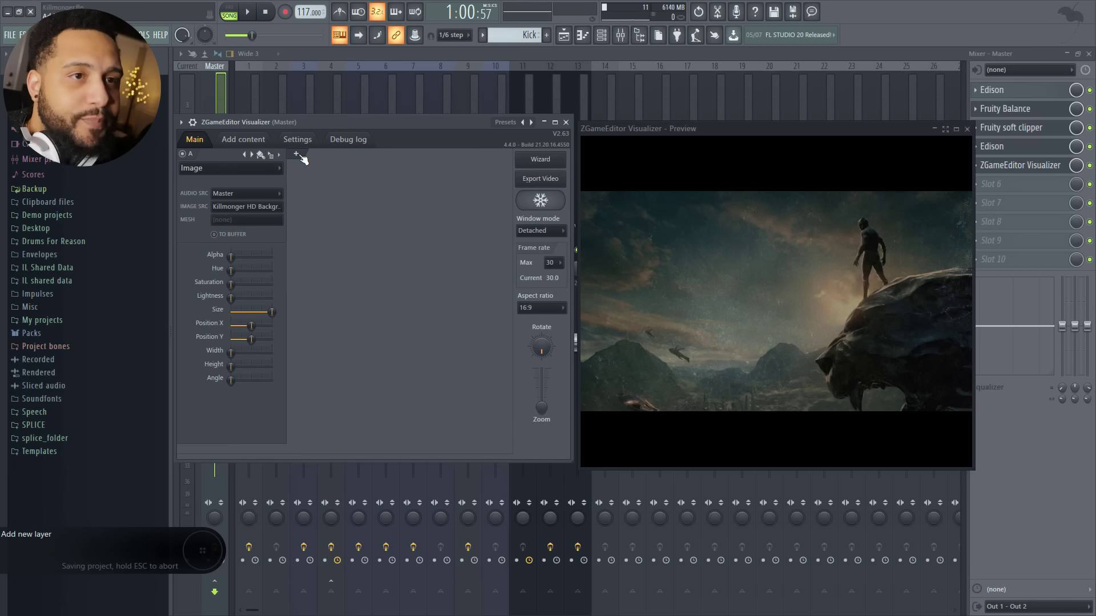
Add layer B as an Image effect displaying Killmonger Circle.png over the background
left_click(297, 155)
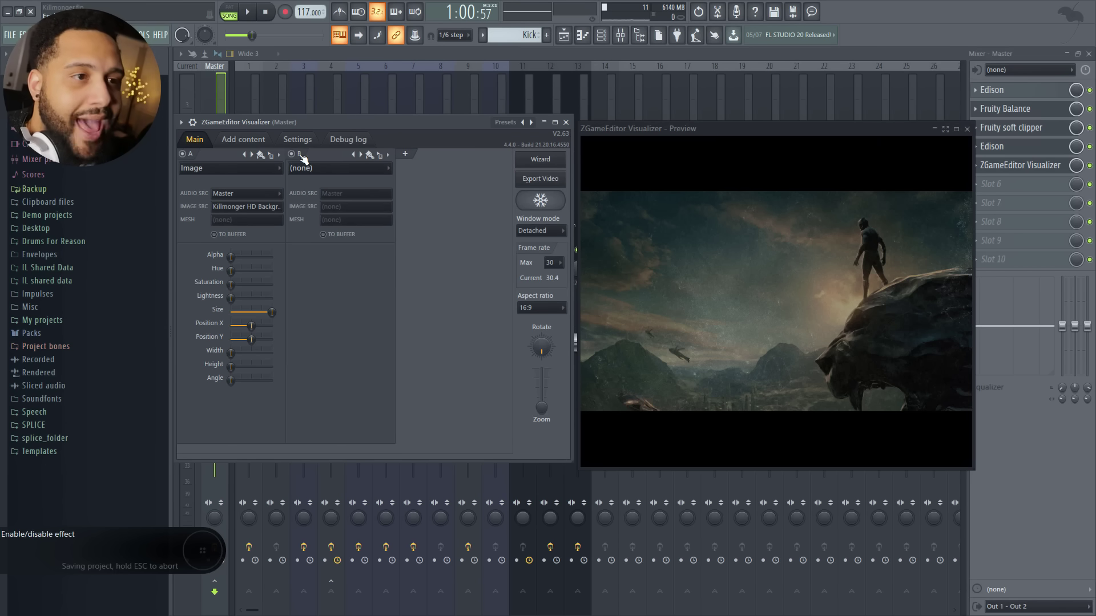
left_click(324, 169)
left_click(317, 450)
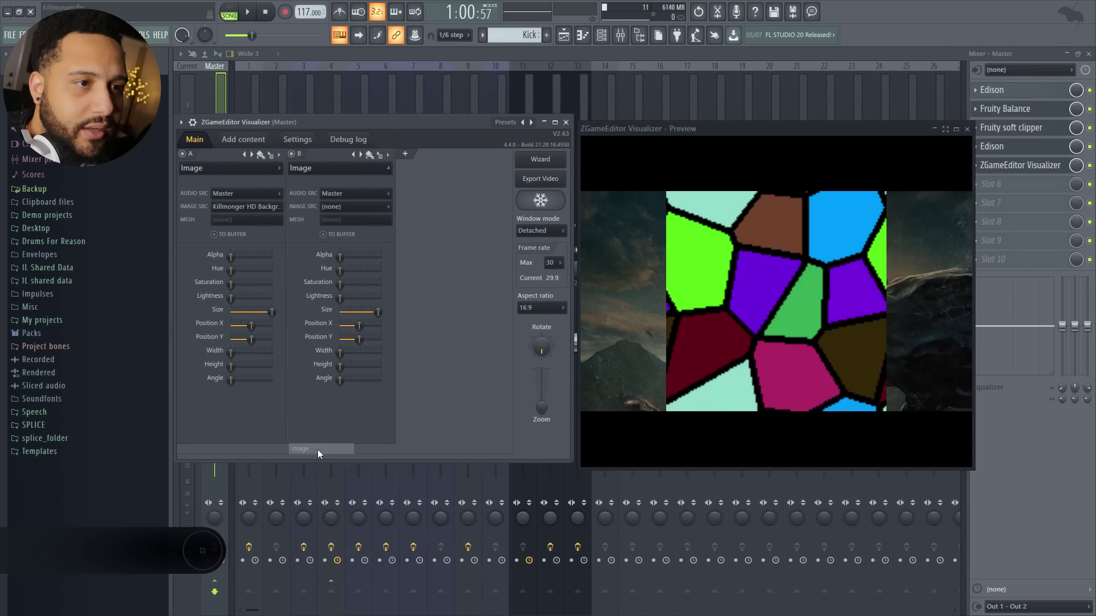
left_click(378, 207)
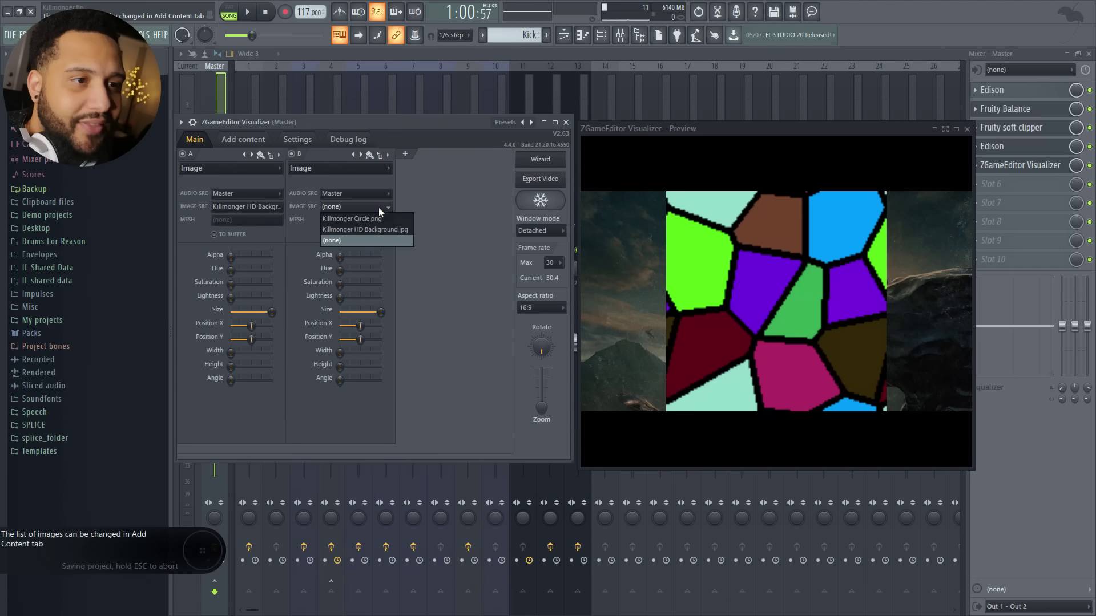
left_click(378, 218)
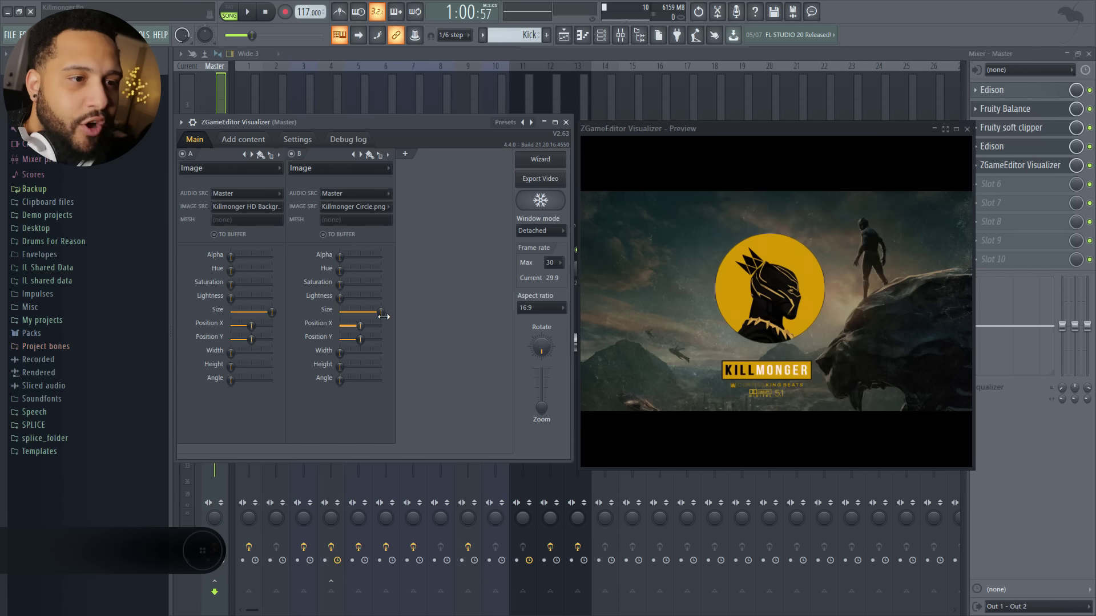
Add a Flow Noise layer C, save, and raise its Alpha slider
left_click(420, 183)
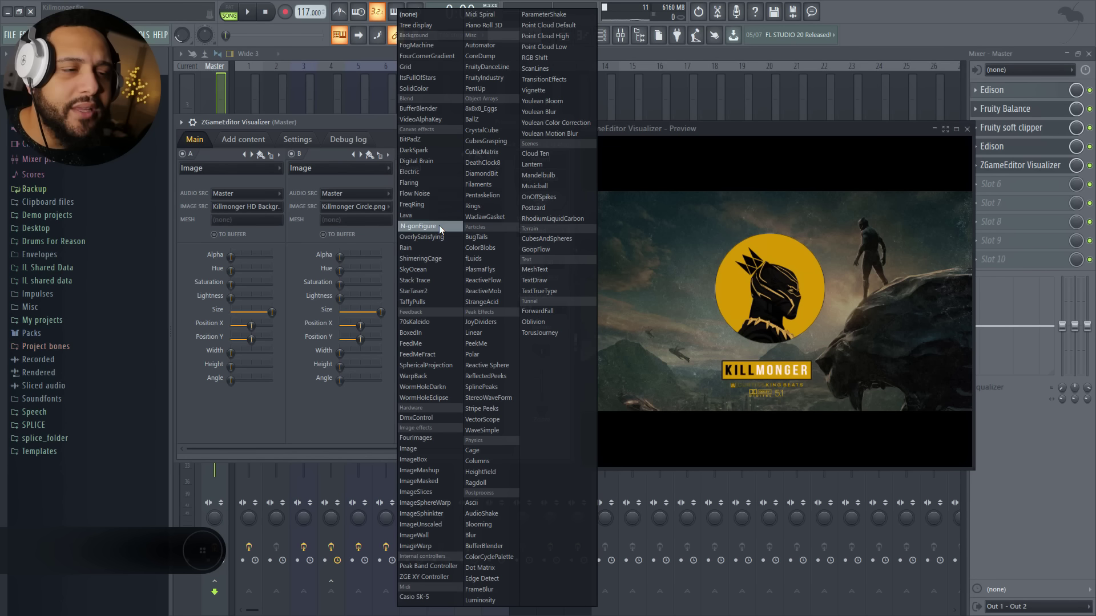
left_click(438, 194)
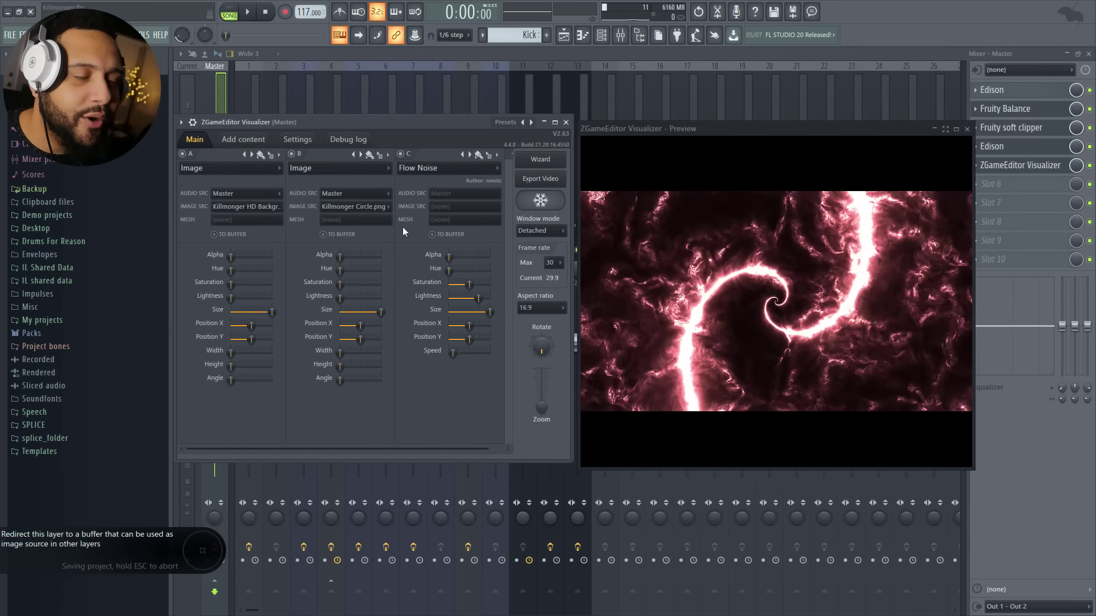
key("ctrl+s")
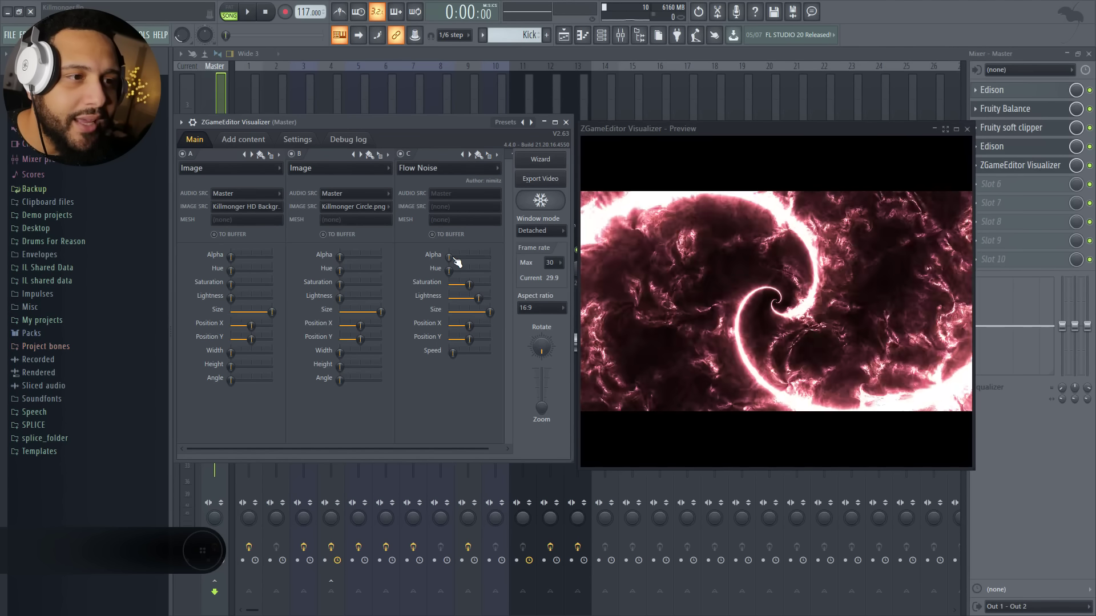
left_click_drag(455, 260, 489, 257)
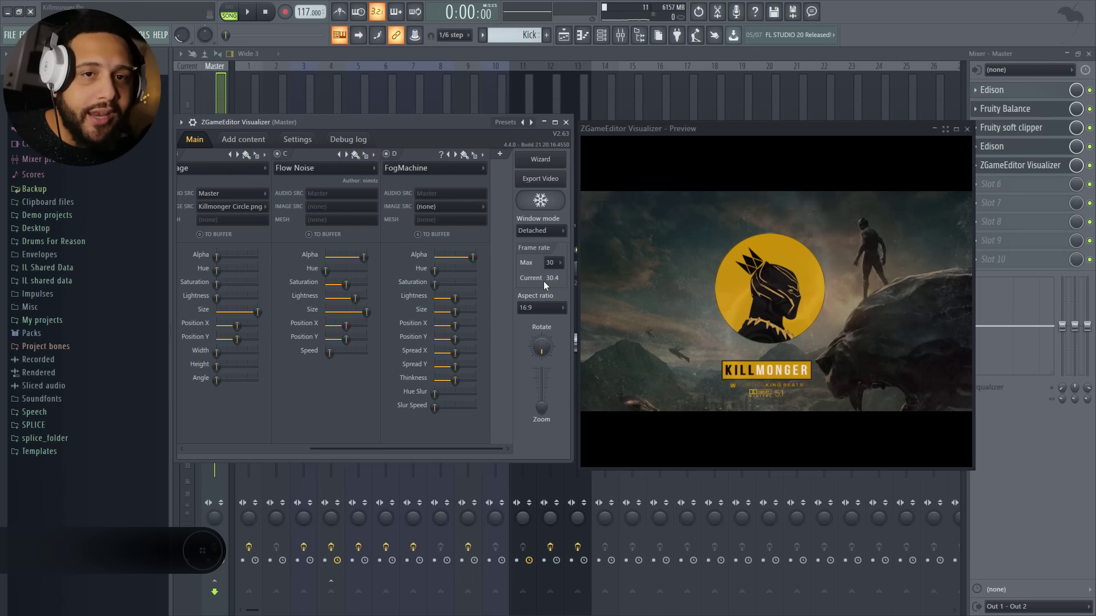
Save, move FogMachine to the front and Flow Noise ahead of the logo layer, then add empty layer E
key("ctrl+s")
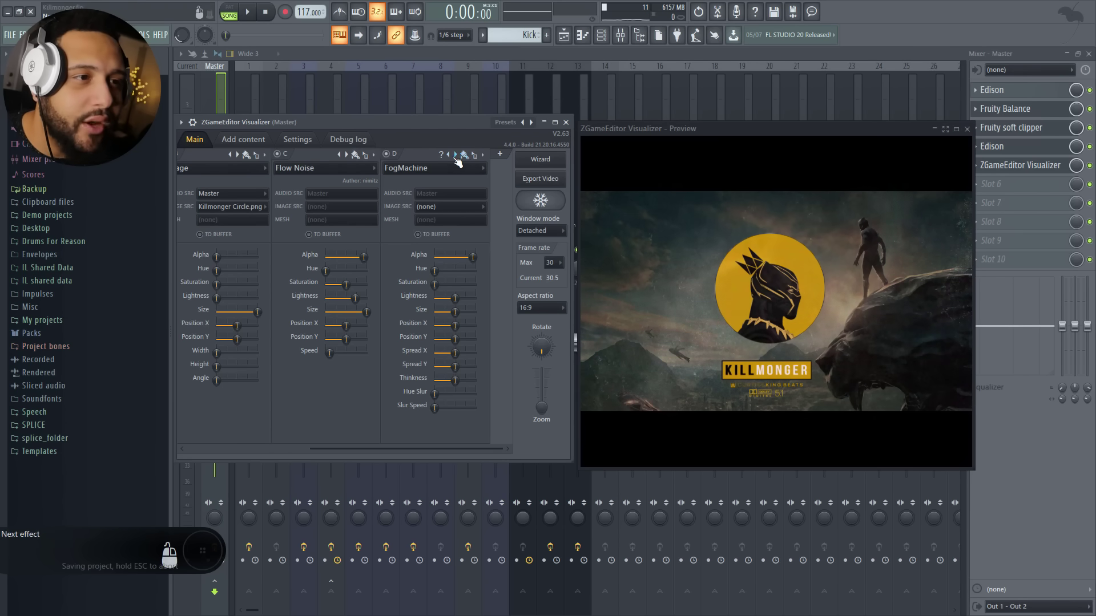
left_click_drag(478, 157, 183, 161)
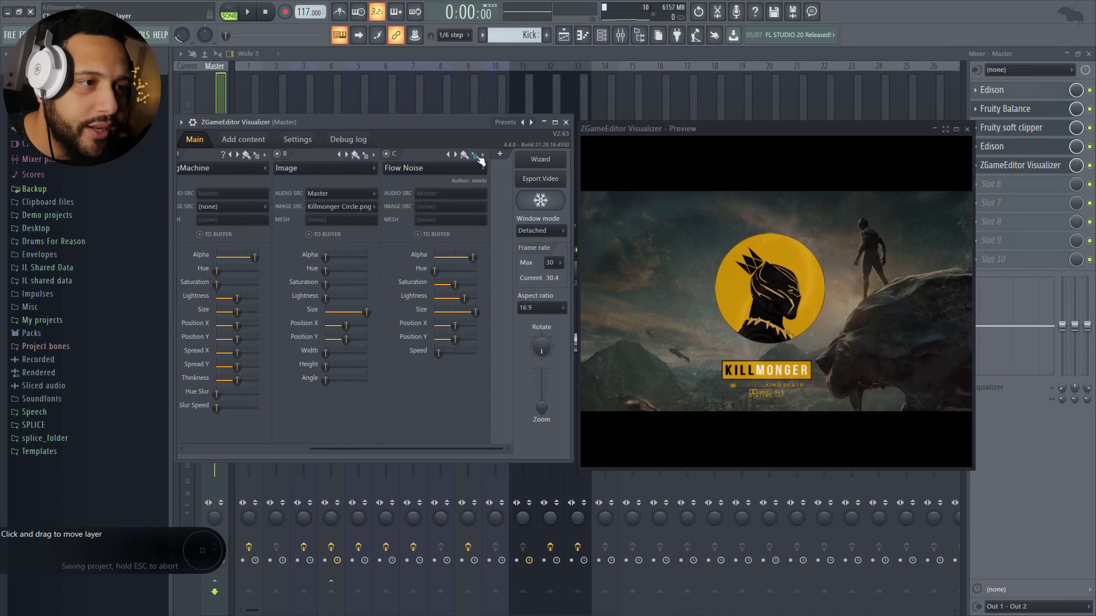
left_click_drag(479, 160, 325, 160)
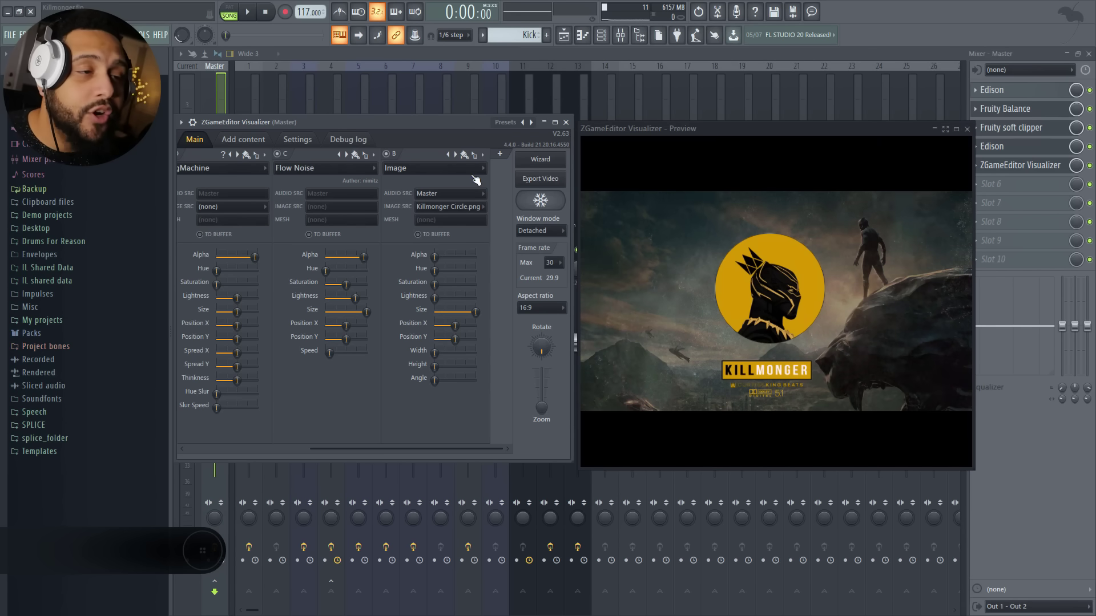
left_click(499, 154)
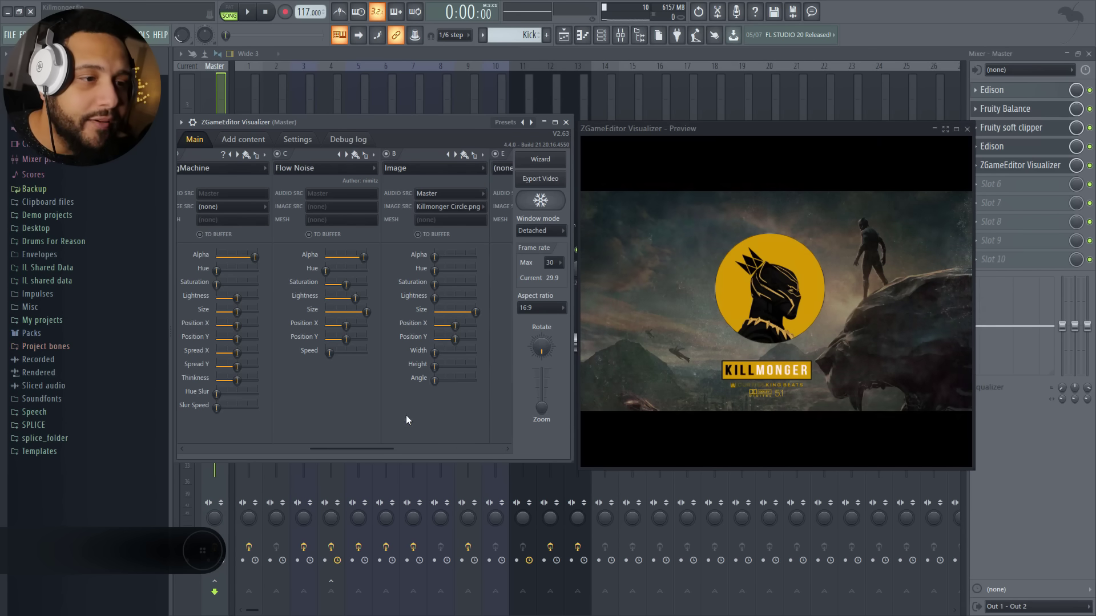
Load the Polar effect into layer E, drawing a dotted ring around the logo
left_click(423, 448)
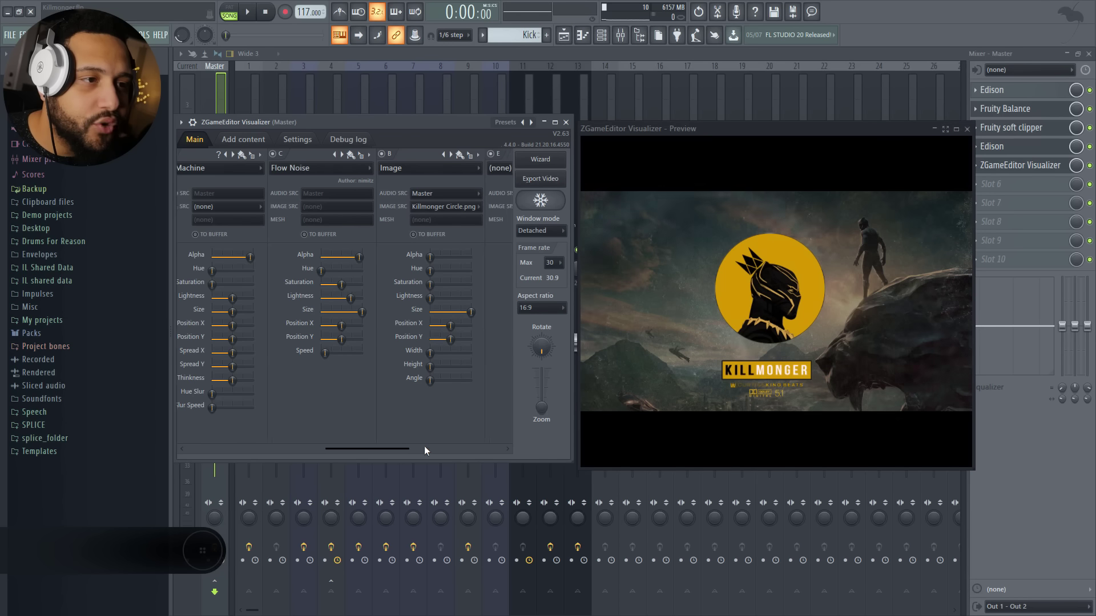
left_click(495, 171)
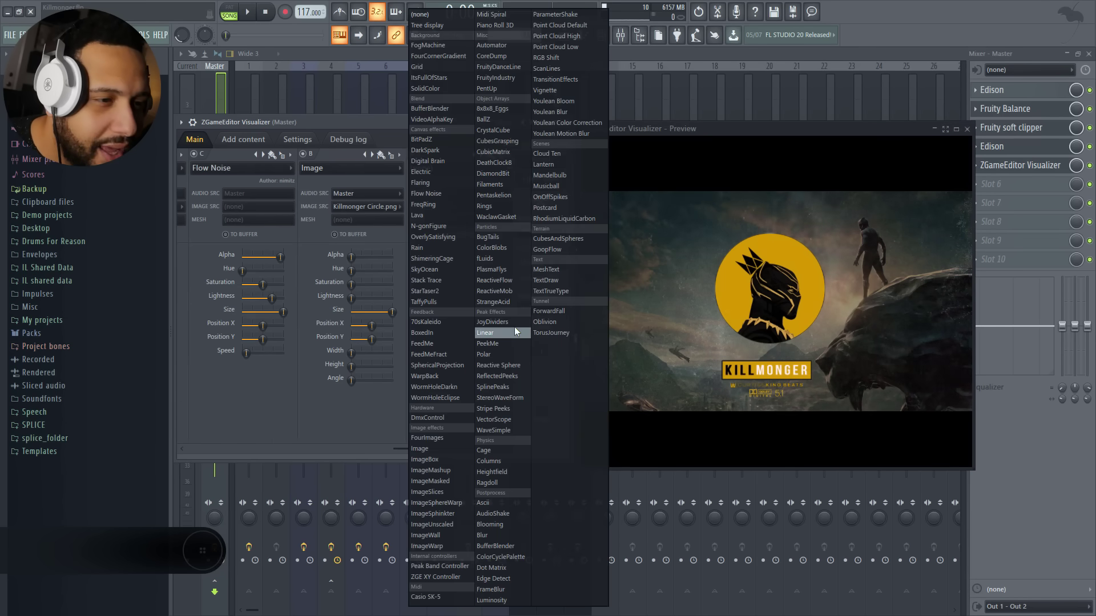
left_click(509, 353)
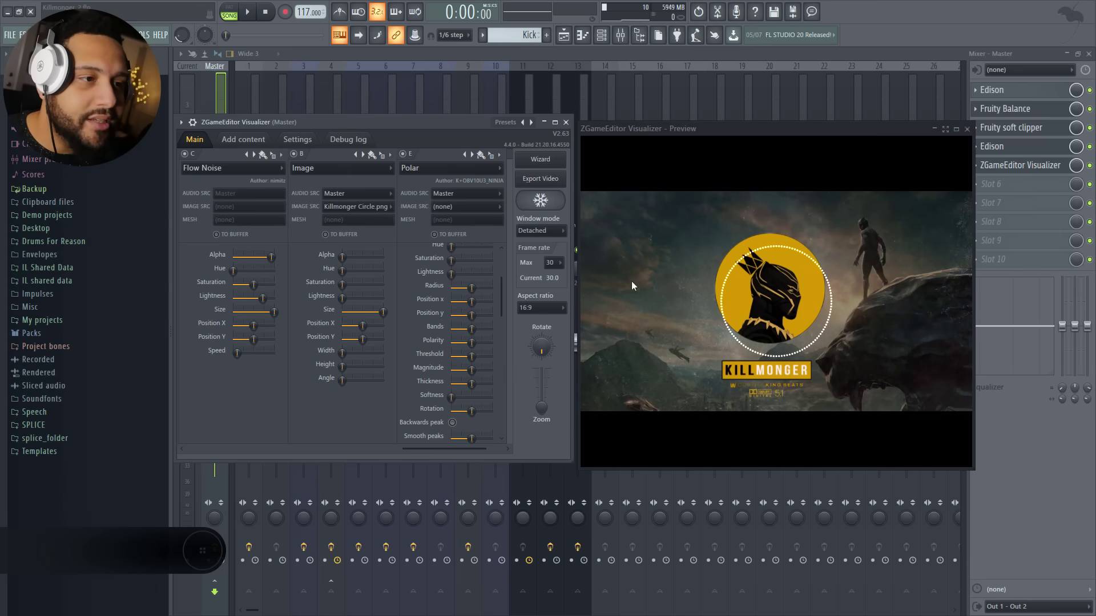
Nudge the Polar ring's x position, place its layer between Flow Noise and Image, and preview playback
left_click_drag(471, 301, 469, 302)
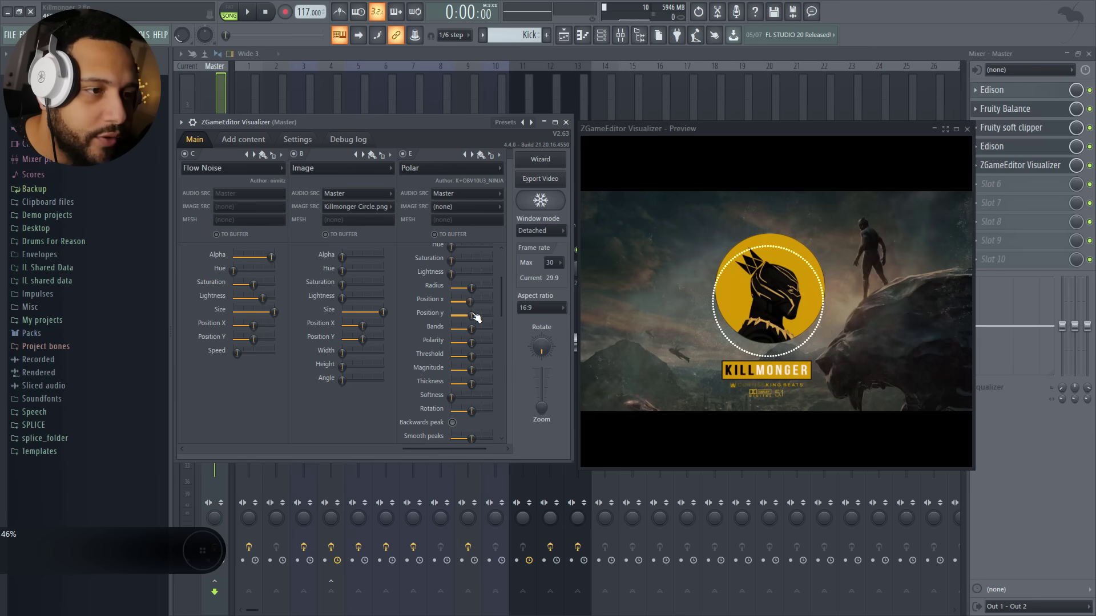
left_click_drag(474, 316, 473, 316)
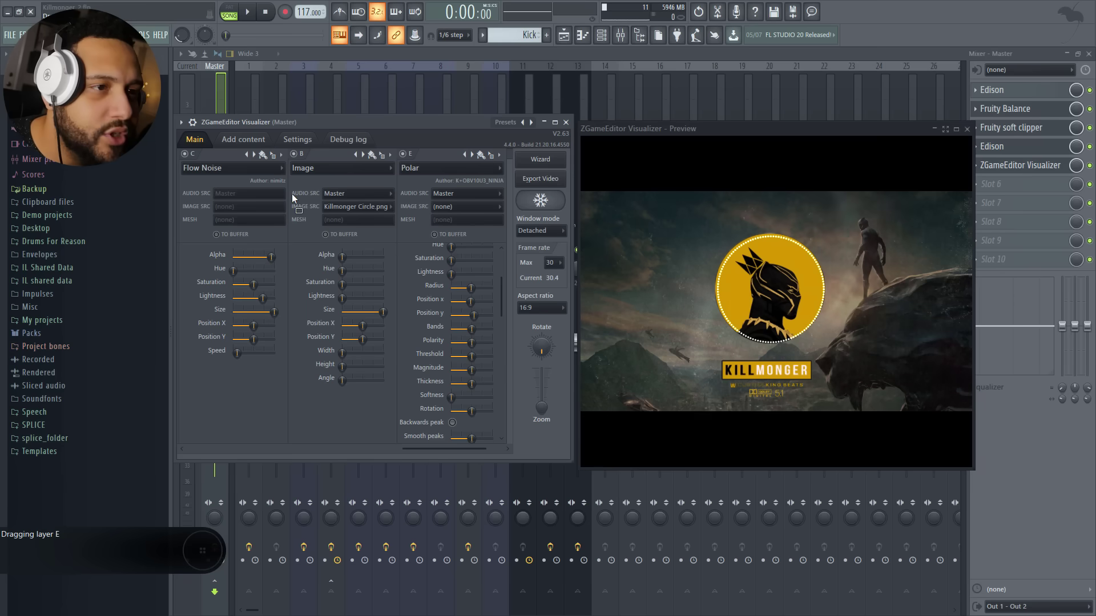
left_click_drag(292, 193, 293, 193)
key("space")
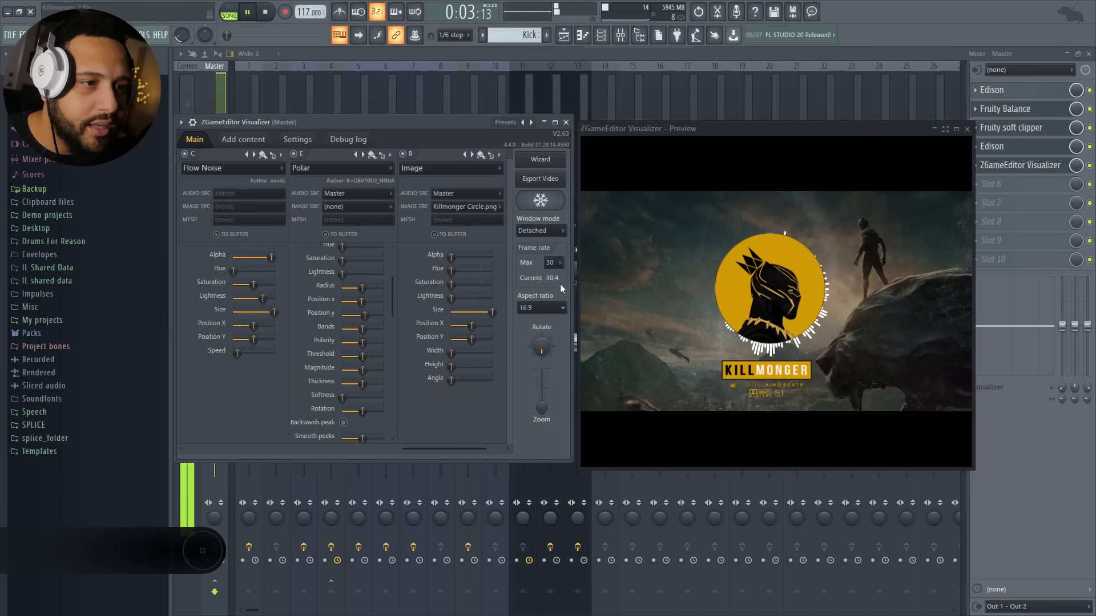
key("space")
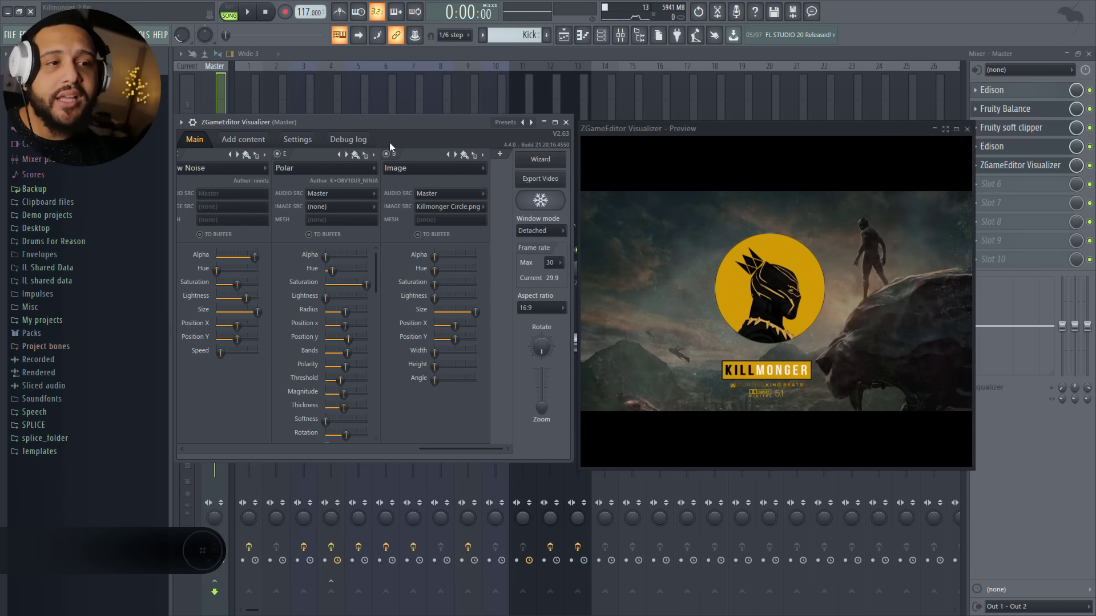
Try orange, blue and maroon colours for the Polar bars
left_click(355, 156)
left_click(446, 203)
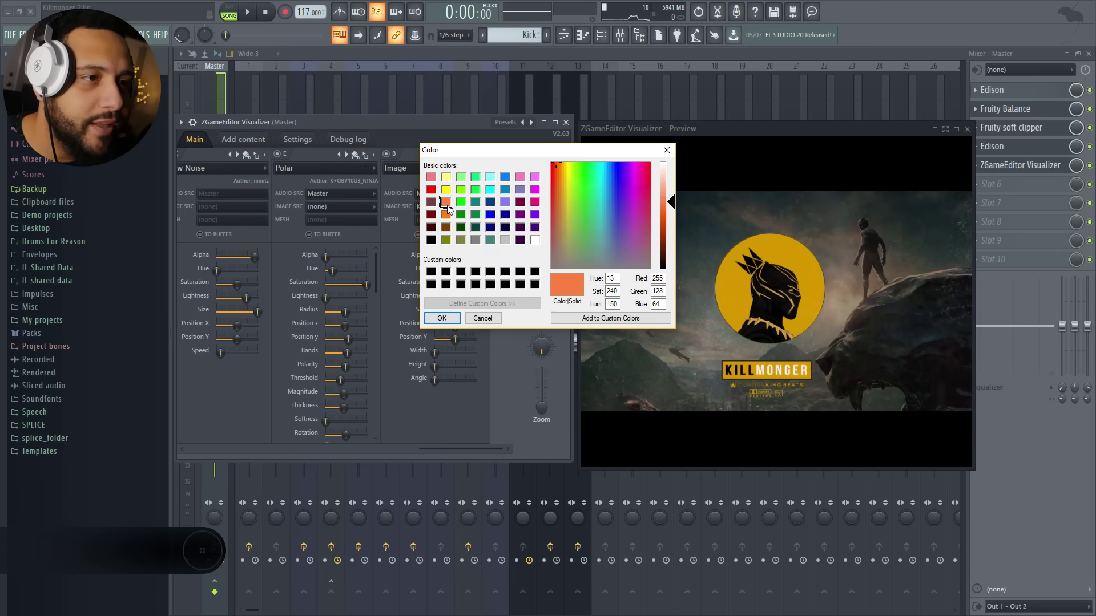
left_click(490, 214)
left_click(520, 202)
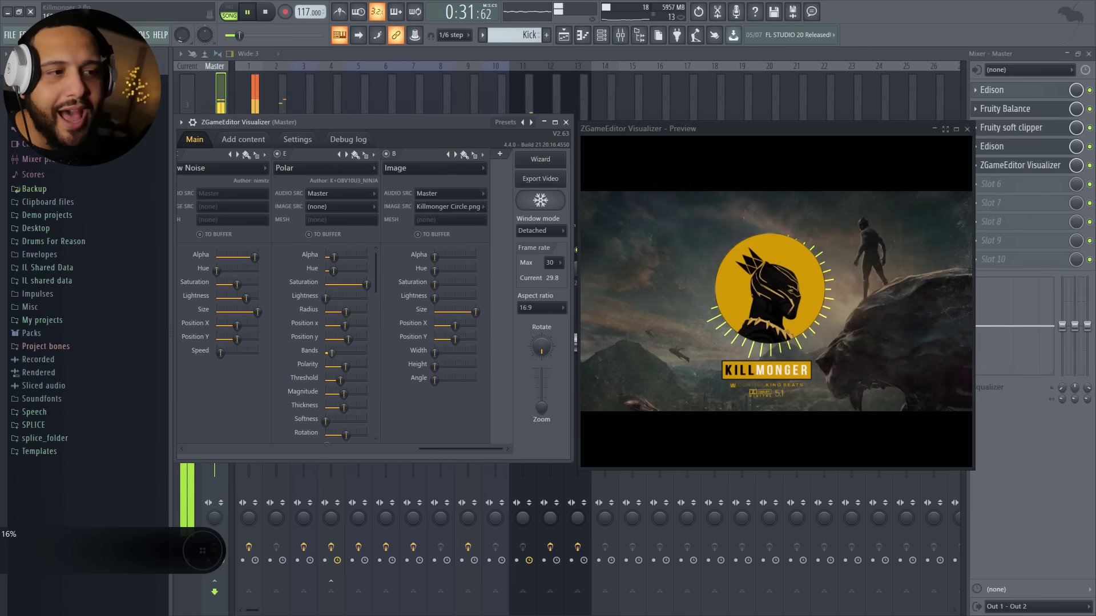
Replay the track and lower the Polar Thickness slider for thinner bars
left_click(264, 13)
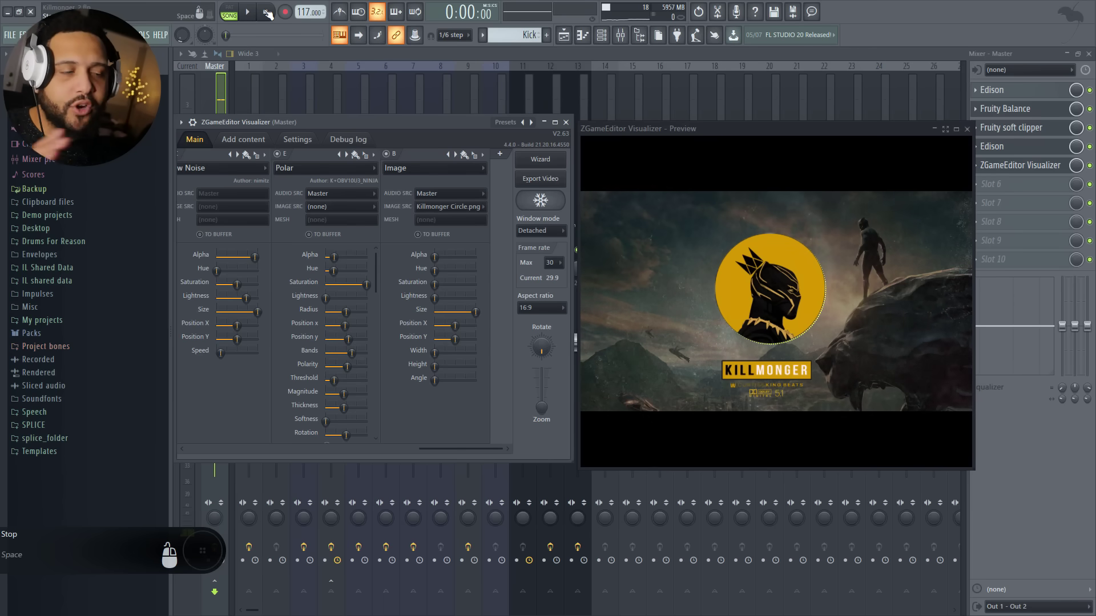
key("space")
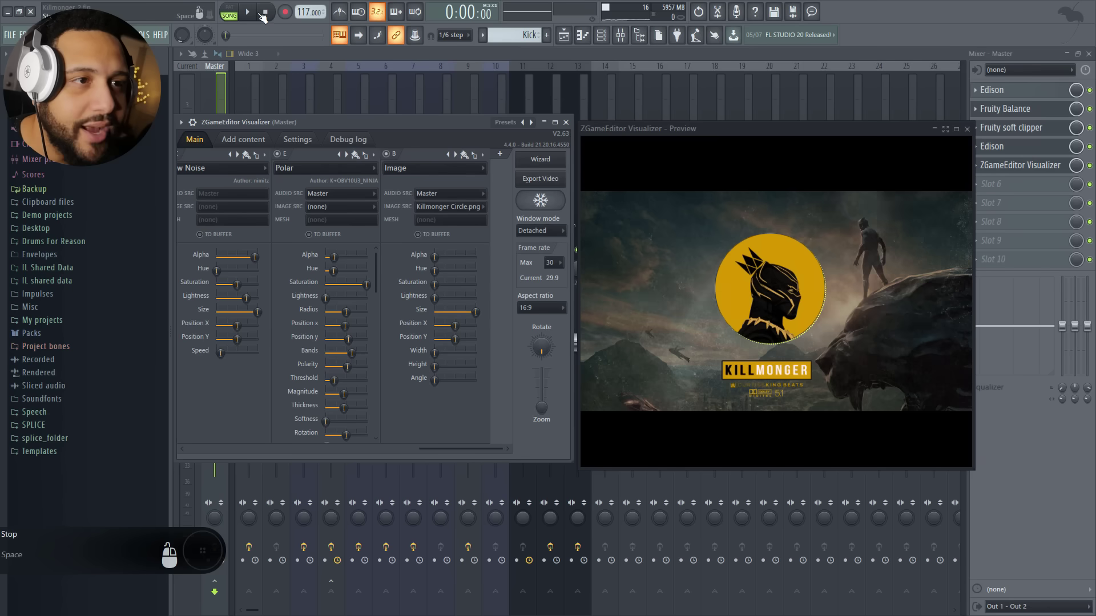
left_click_drag(345, 409, 340, 409)
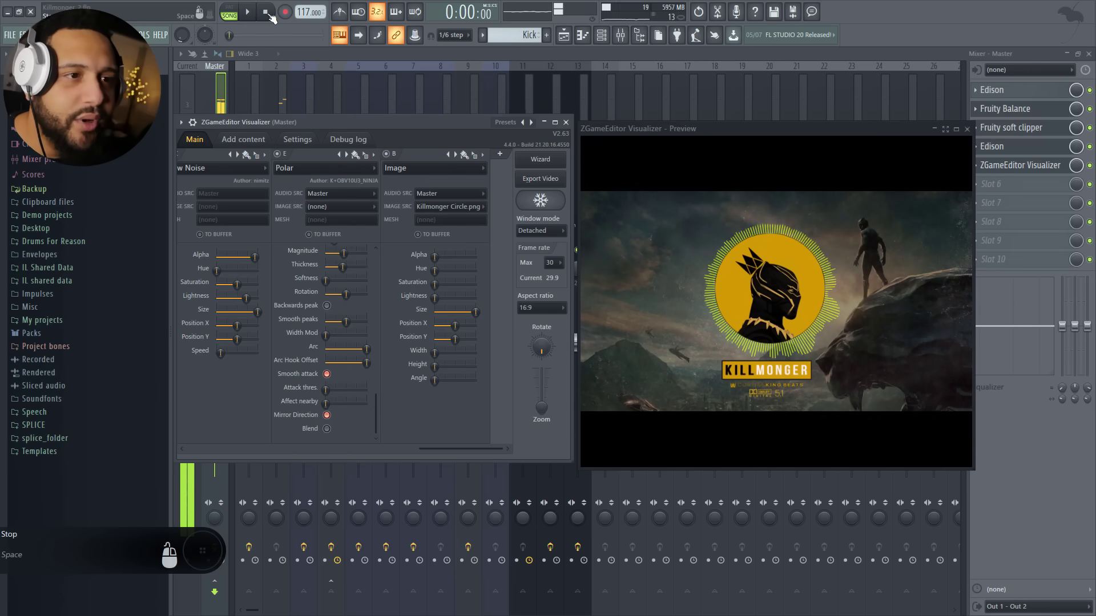
Stop playback and change the Polar bars' colour from yellow to black
key("space")
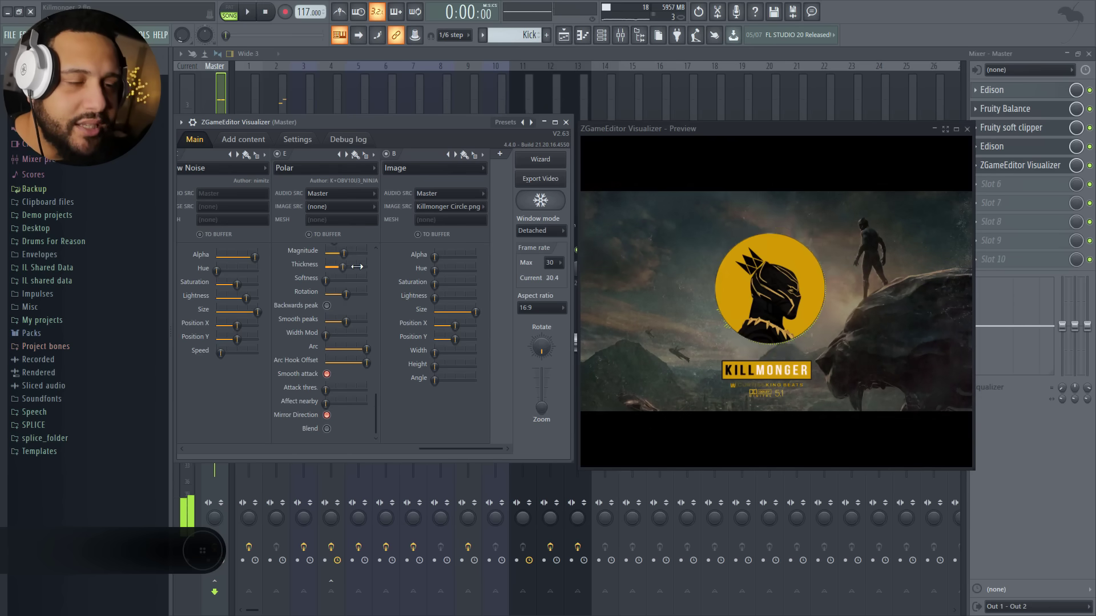
left_click(356, 155)
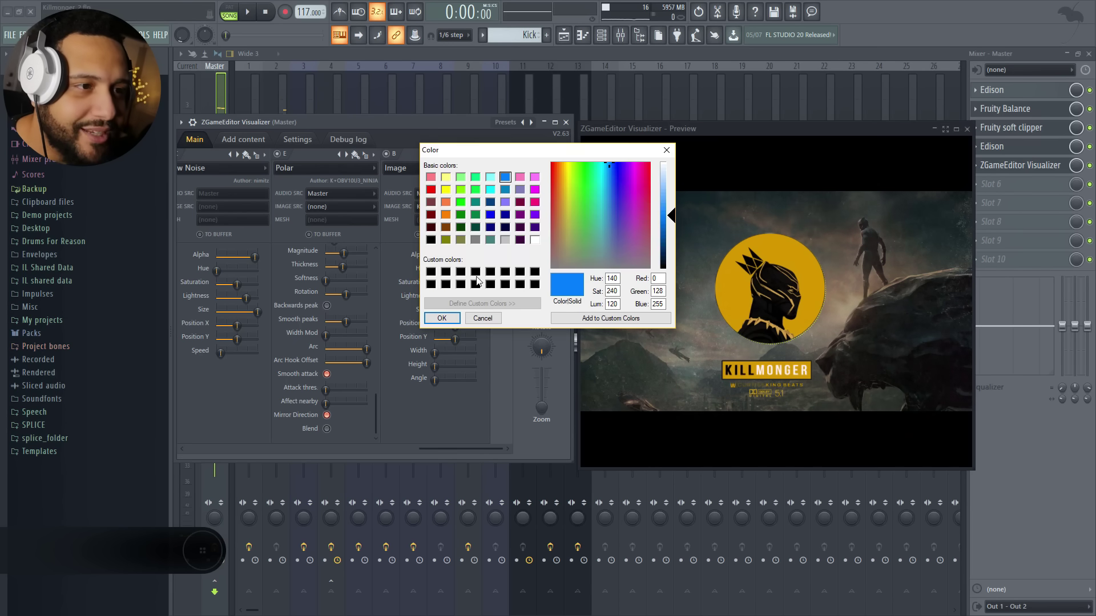
left_click(430, 240)
left_click(441, 318)
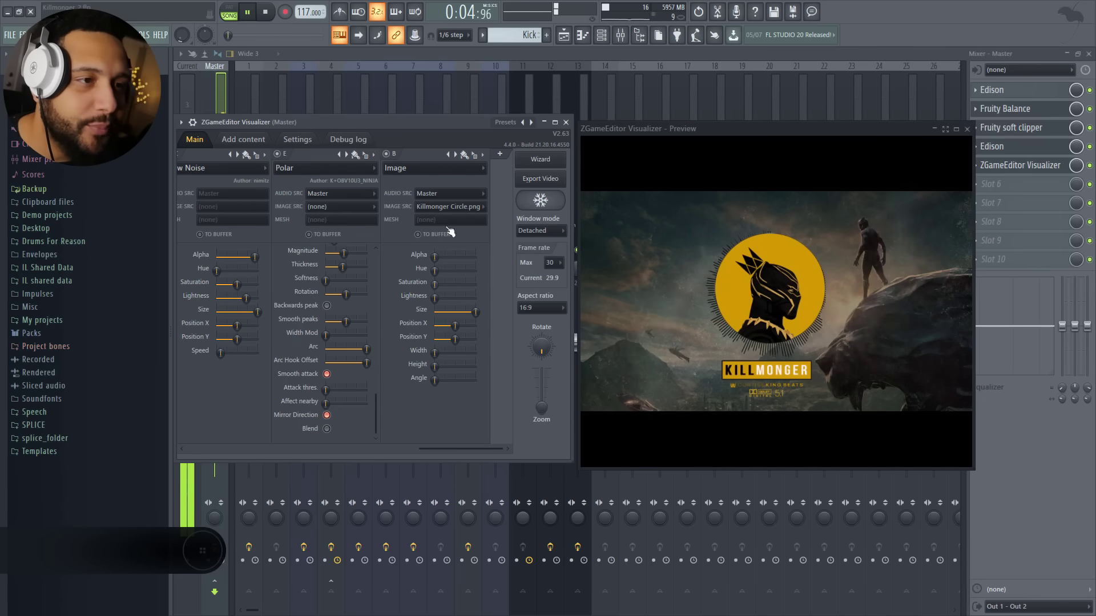
Start a video export saved as Killmonger Visual.mp4 in the Killmonger Art folder
key("space")
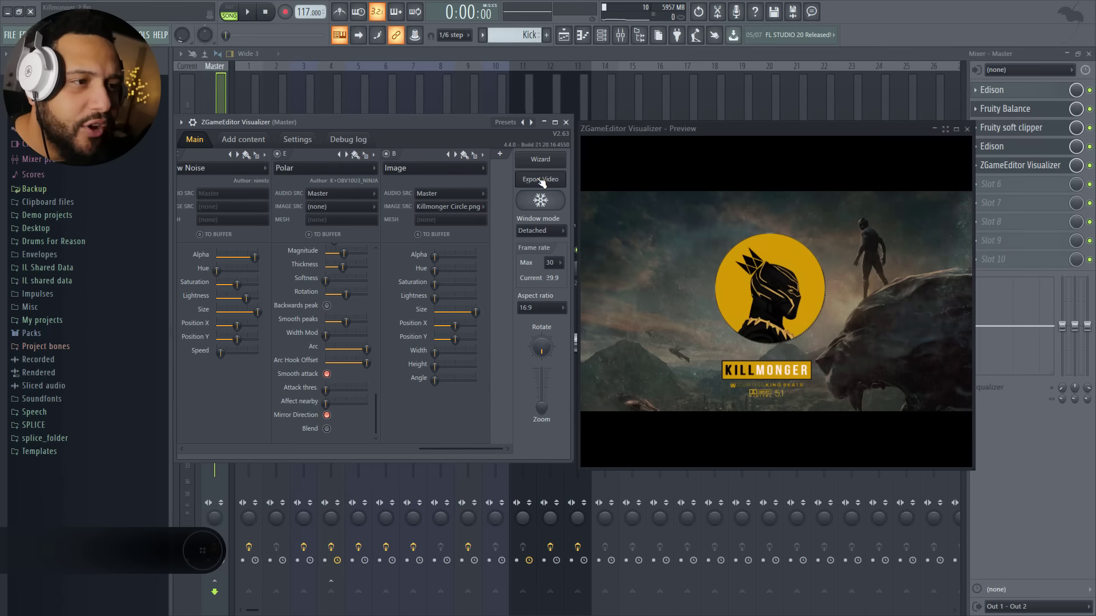
left_click(540, 179)
left_click(417, 214)
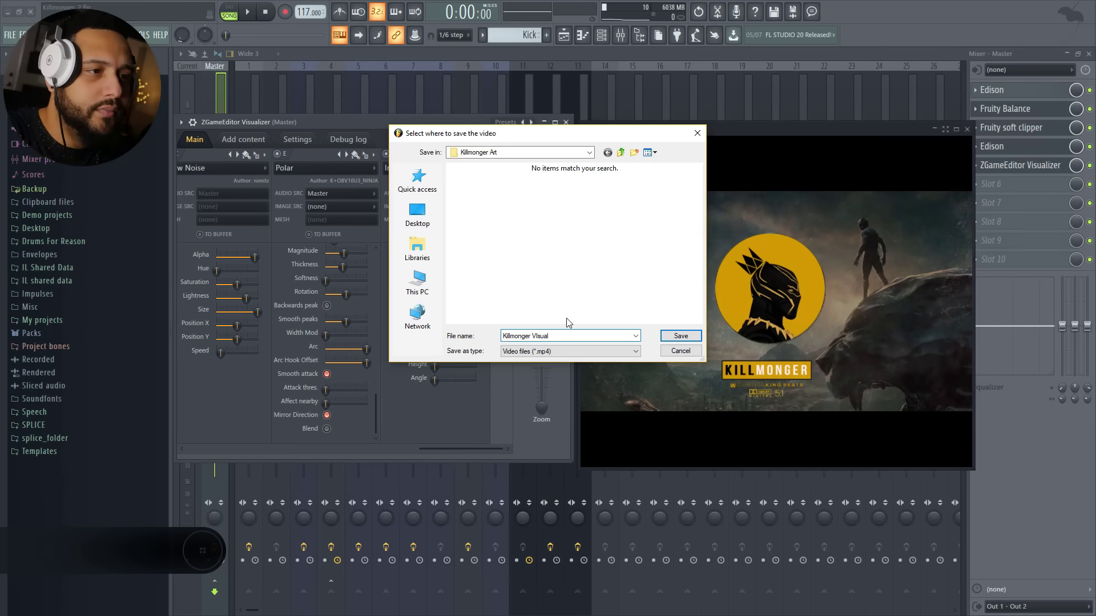
key("Return")
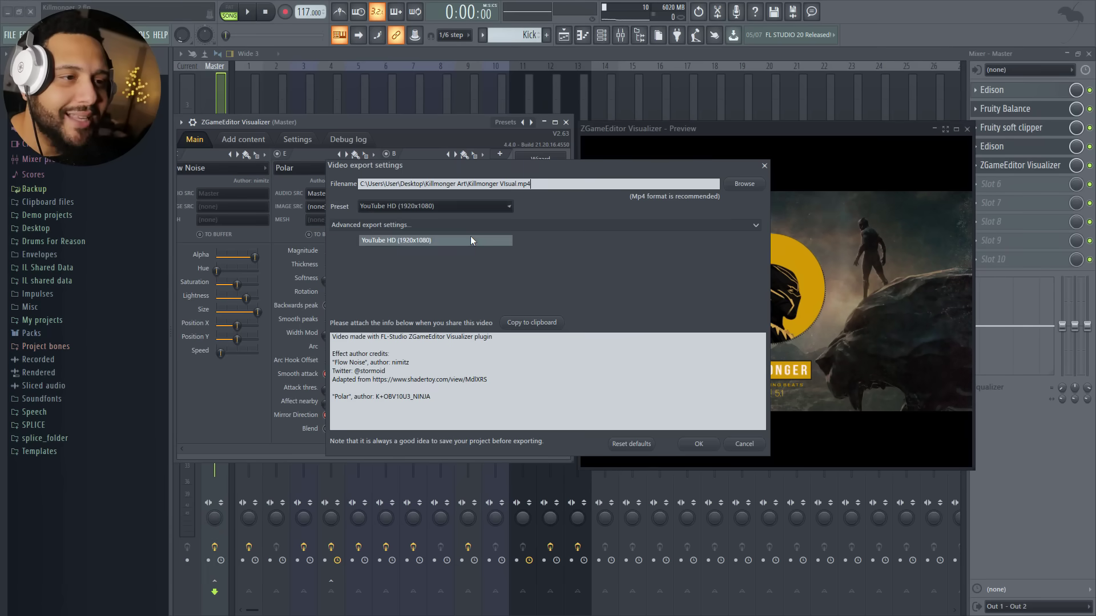
Set the advanced export bitrates to 60 mbps video and 320 kbps audio, then render
left_click(708, 225)
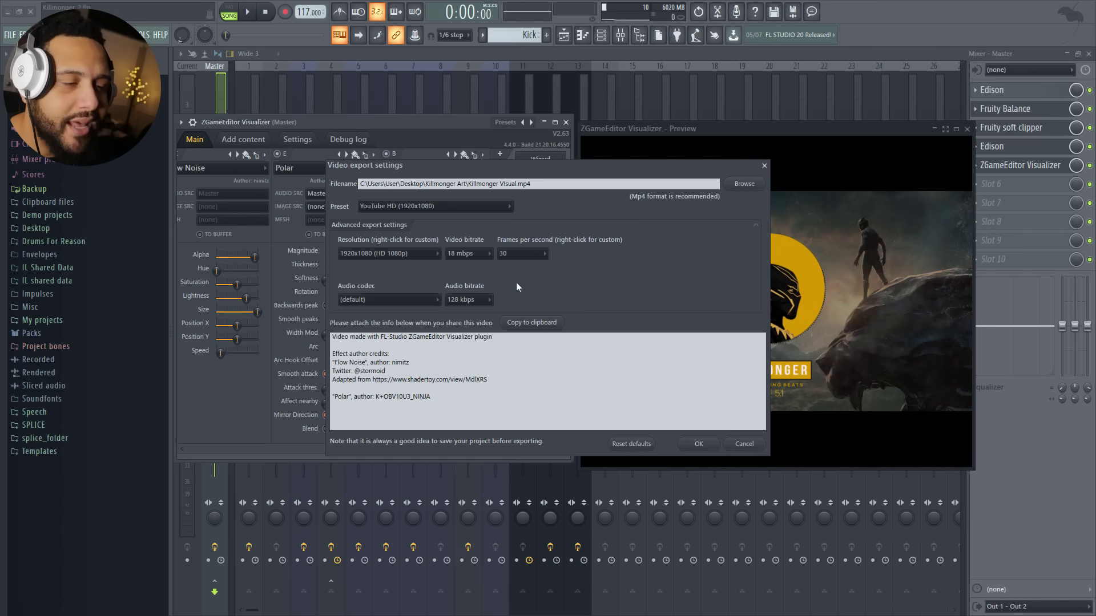
left_click(489, 253)
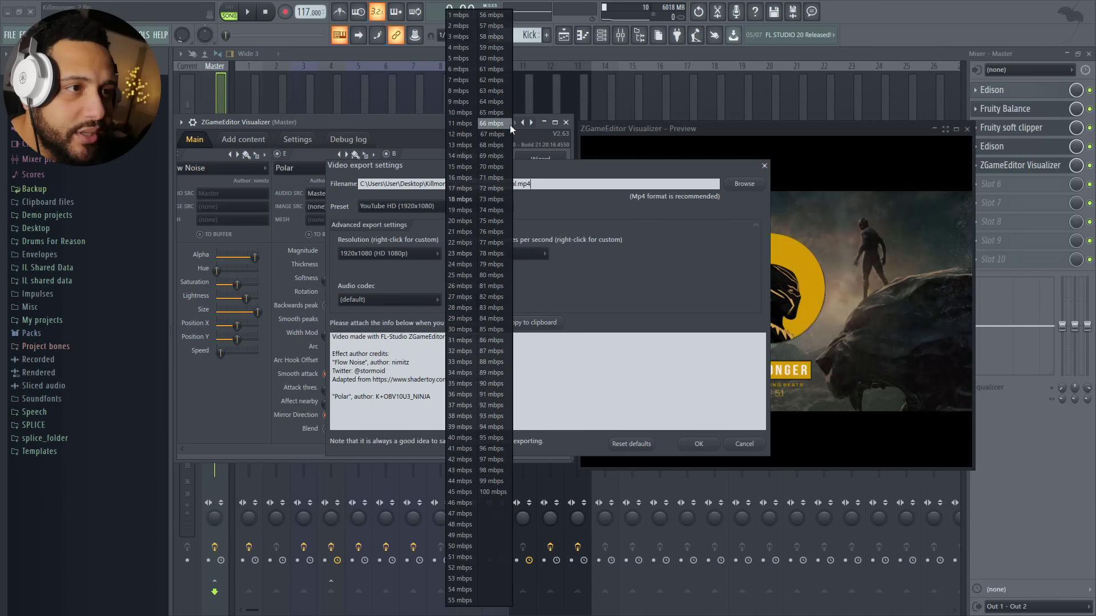
left_click(488, 60)
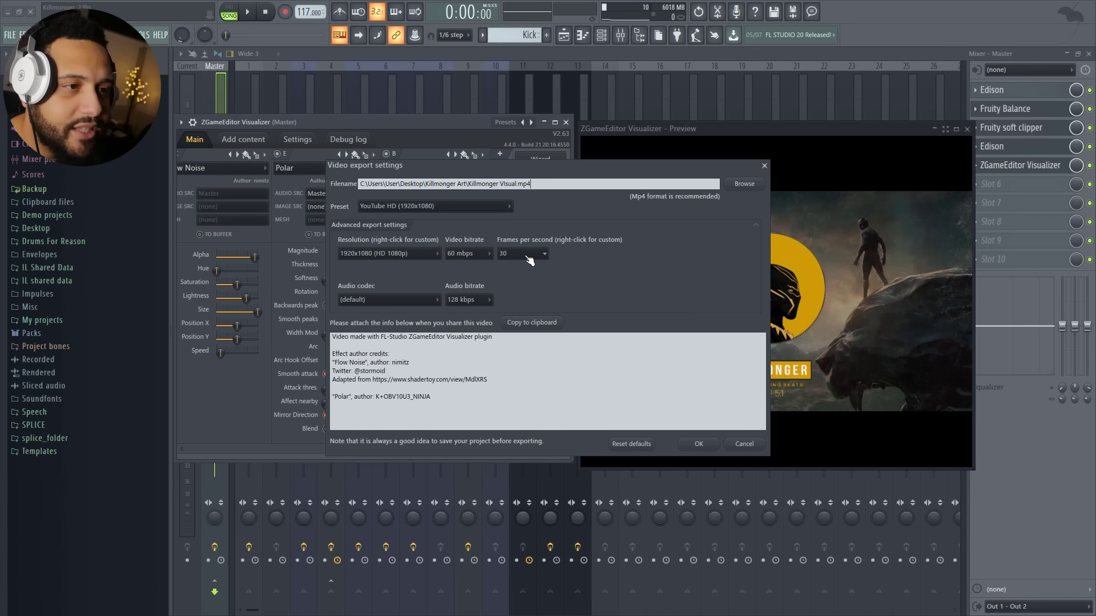
left_click(485, 300)
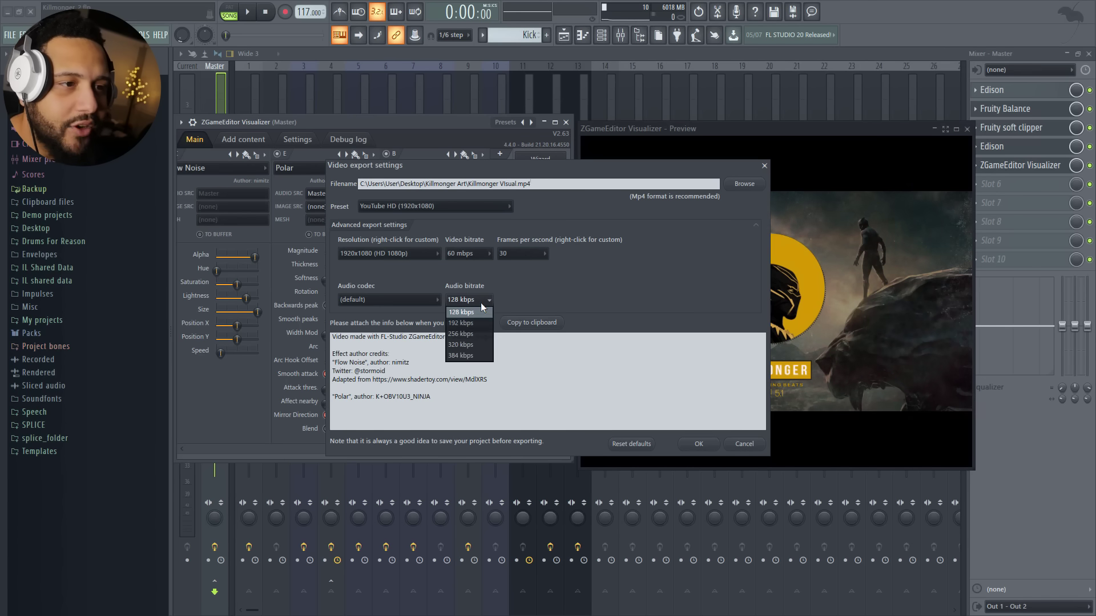
left_click(475, 344)
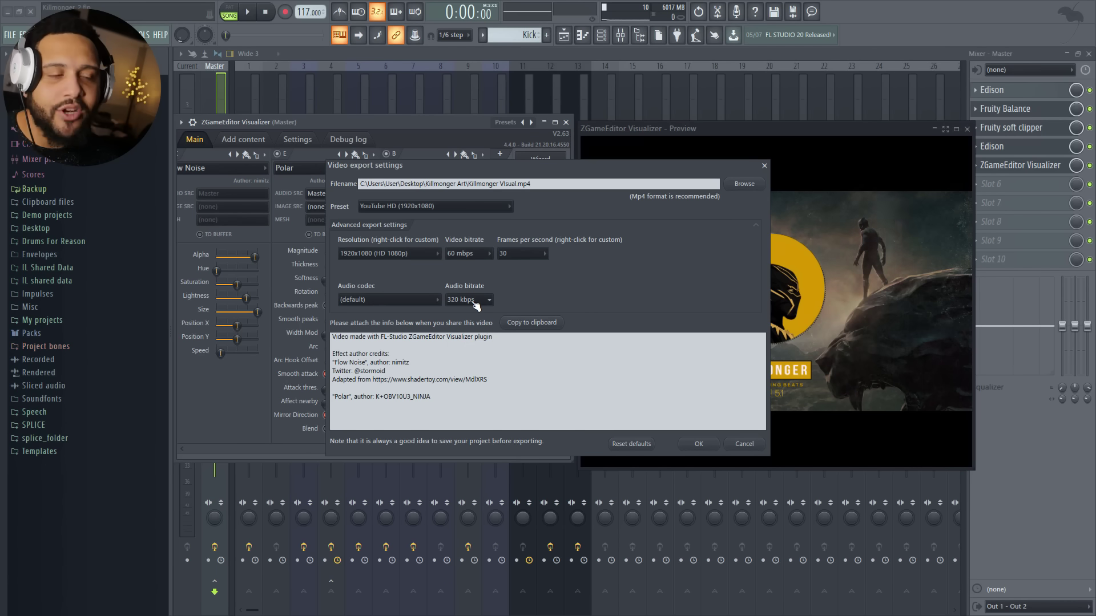
left_click(698, 444)
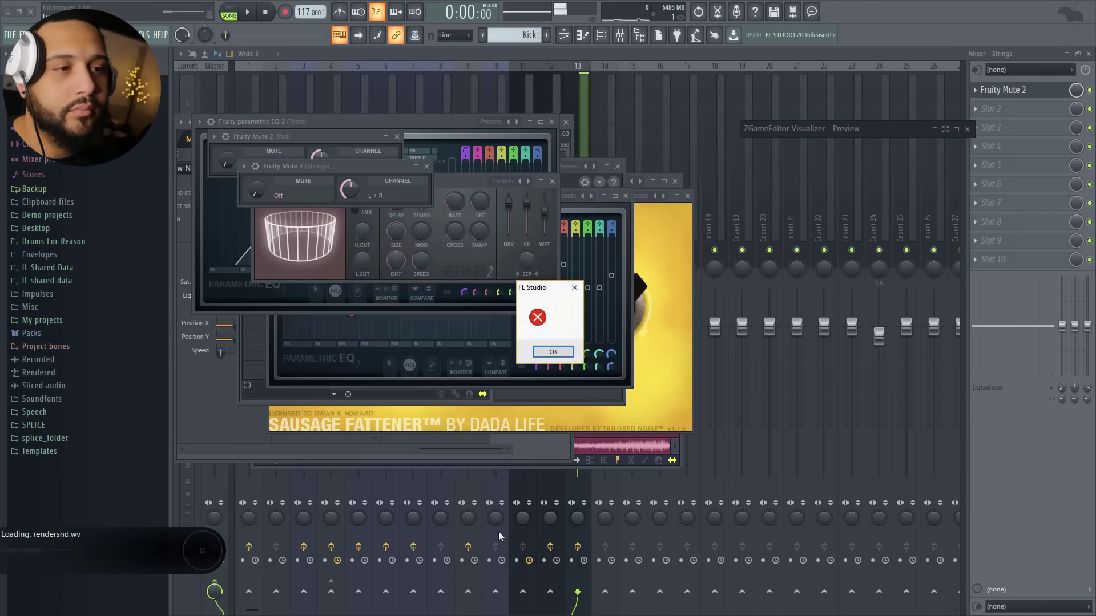
Bring up the File Explorer Desktop window showing the Killmonger Art folder
key("super")
mouse_move(239, 605)
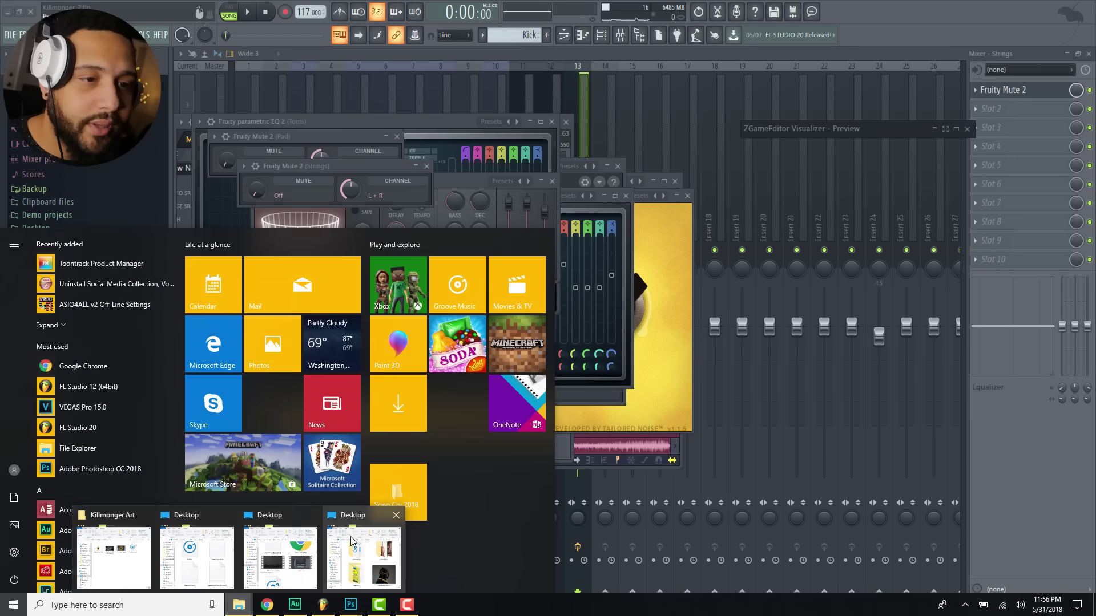
left_click(285, 560)
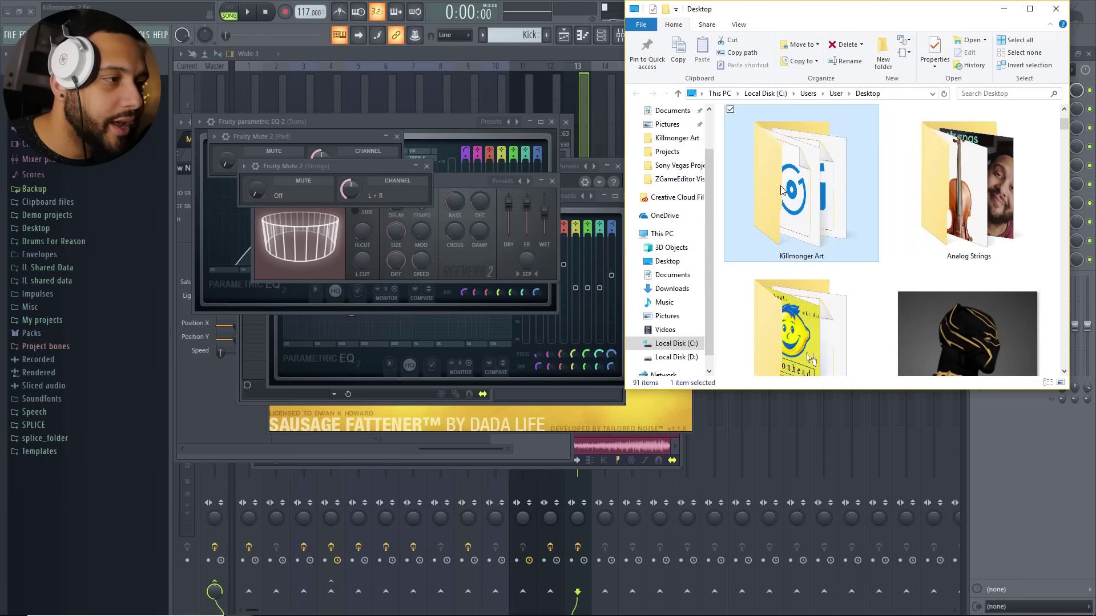